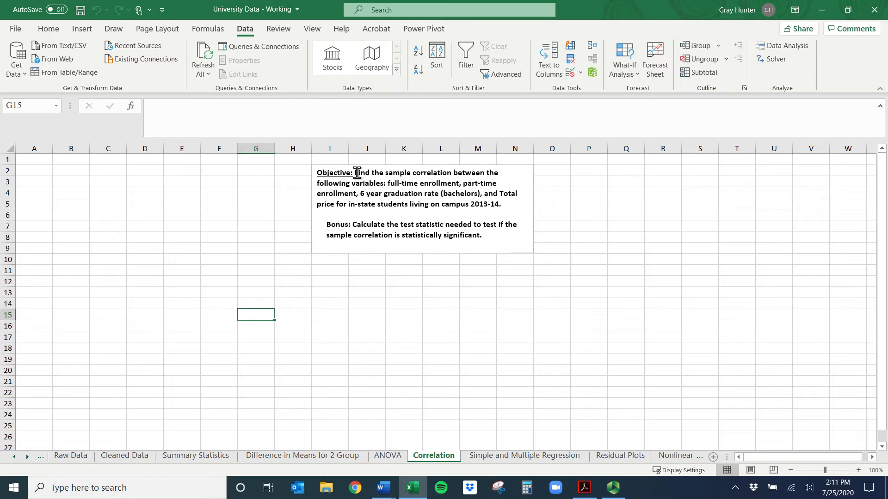
Review the objective text for the statistic and the four variables to correlate, including graduation rate and in-state total price
{"action": "left_click_drag", "start_coordinate": [355, 173], "coordinate": [431, 174]}
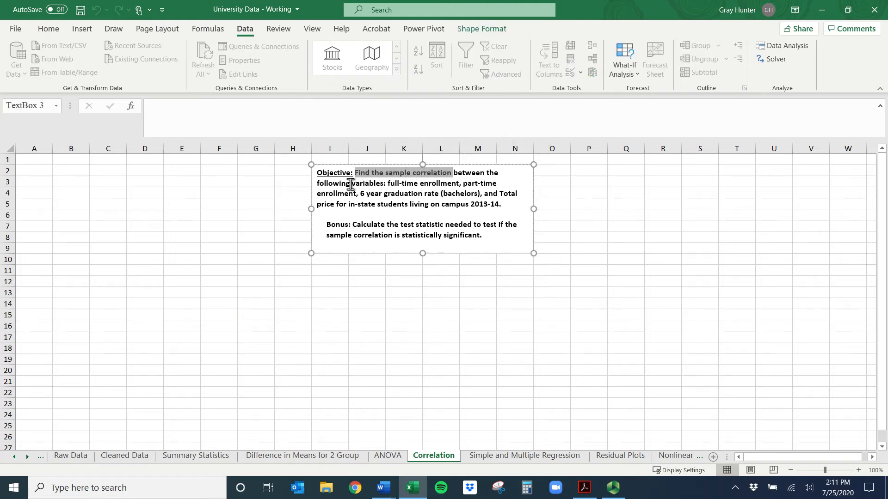
{"action": "left_click_drag", "start_coordinate": [387, 183], "coordinate": [424, 184]}
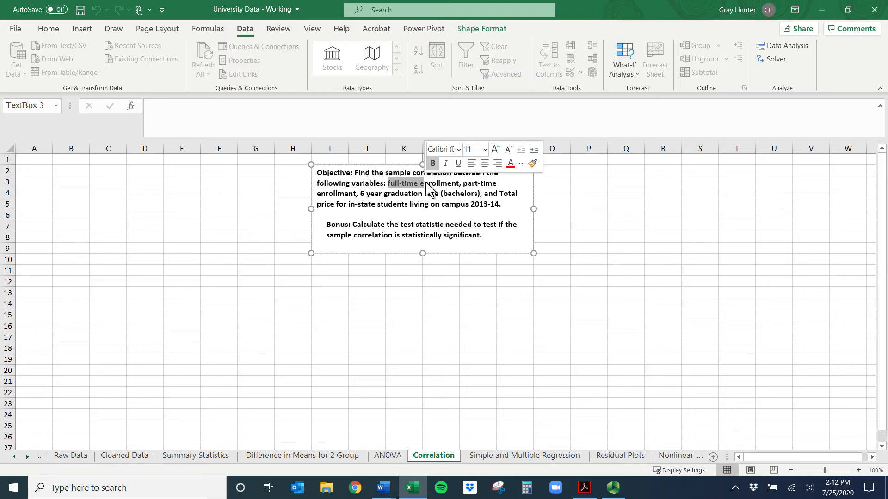
{"action": "left_click_drag", "start_coordinate": [360, 194], "coordinate": [440, 193]}
{"action": "left_click", "coordinate": [452, 194]}
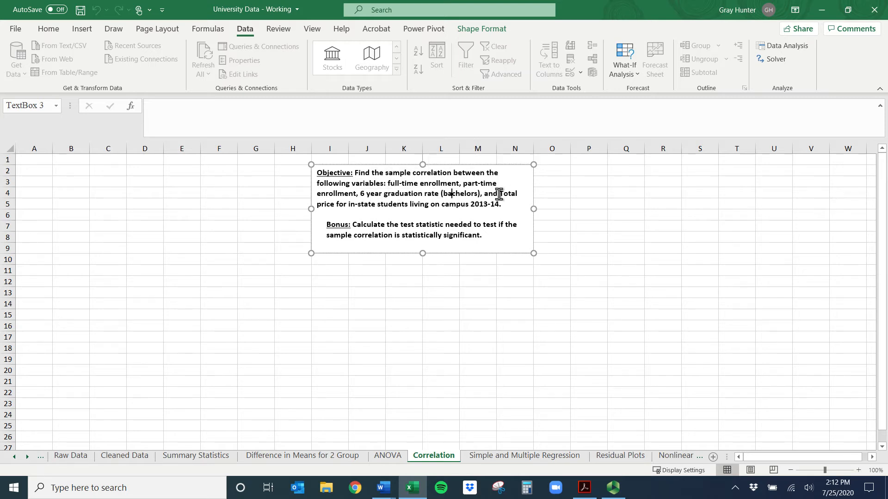
{"action": "left_click_drag", "start_coordinate": [500, 193], "coordinate": [502, 206]}
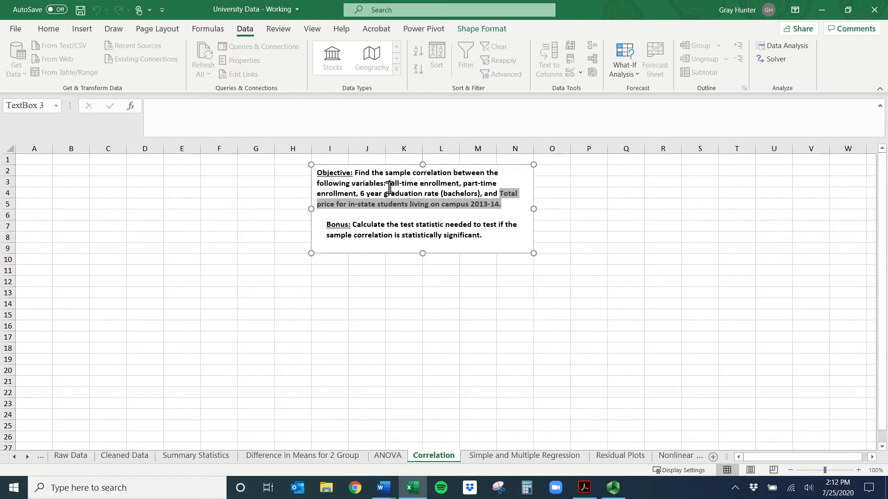
Search the header row of the Cleaned Data sheet for "enrollment" and check the full-time and part-time enrollment headers
{"action": "left_click", "coordinate": [133, 458]}
{"action": "left_click", "coordinate": [7, 159]}
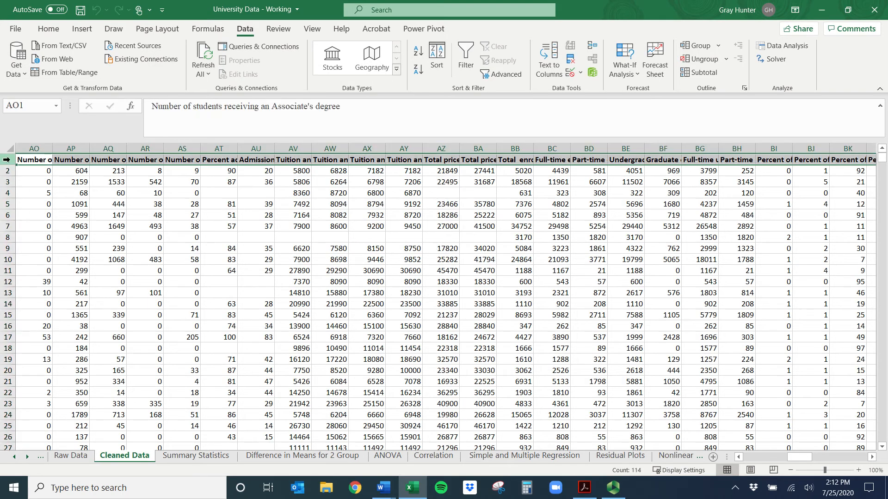
{"action": "key", "text": "ctrl+f"}
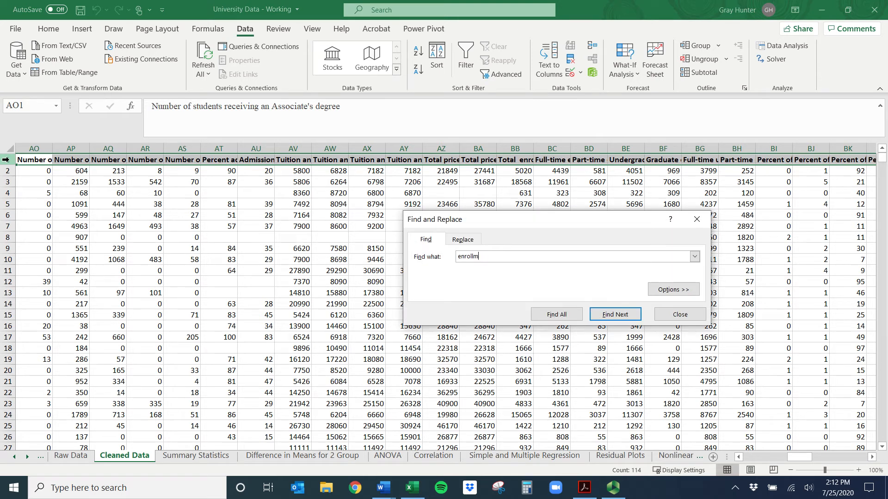
{"action": "type", "text": "enrollment"}
{"action": "key", "text": "Return"}
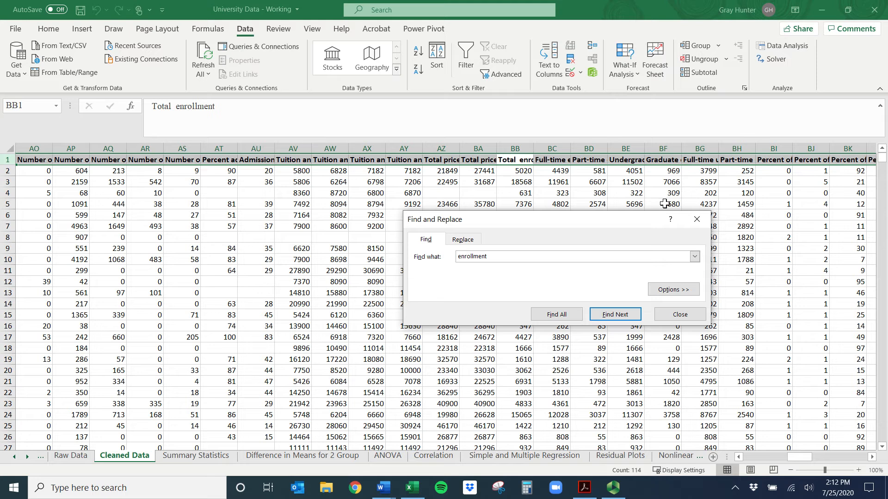
{"action": "left_click", "coordinate": [550, 161]}
{"action": "left_click", "coordinate": [582, 160]}
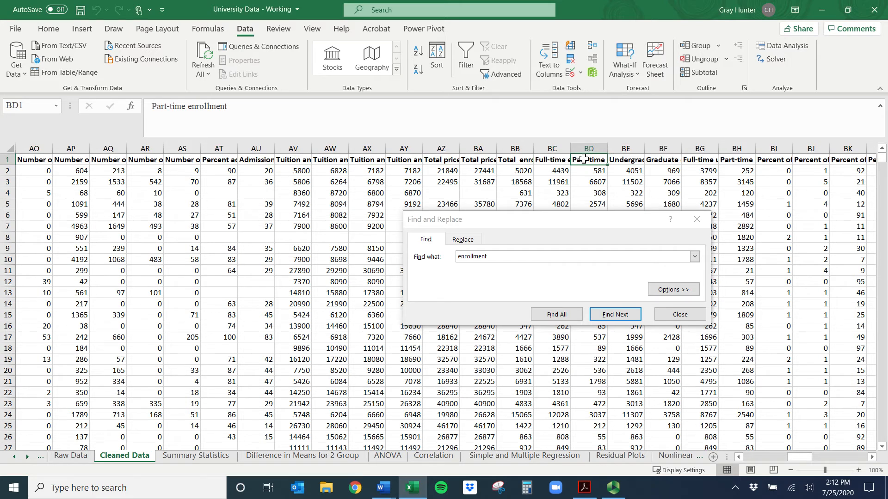
Copy the full-time and part-time enrollment columns from Cleaned Data into columns A and B of the Correlation sheet
{"action": "left_click", "coordinate": [696, 221]}
{"action": "left_click_drag", "start_coordinate": [552, 148], "coordinate": [584, 148]}
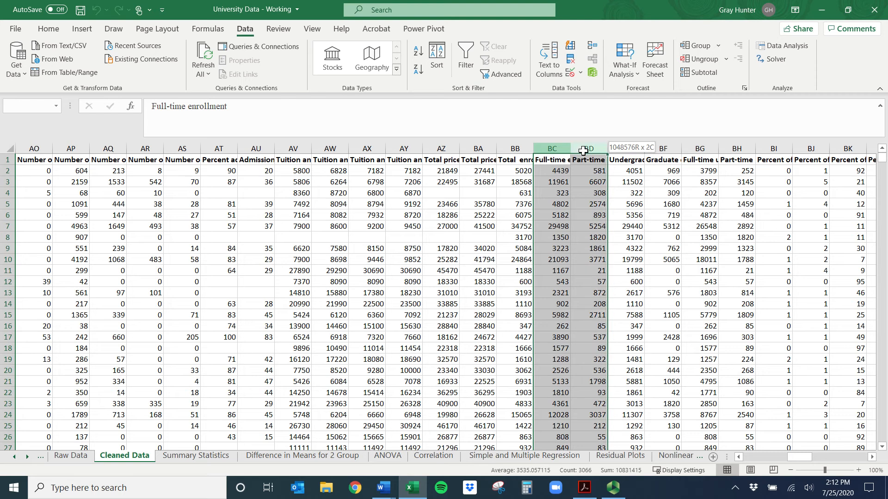
{"action": "key", "text": "ctrl+c"}
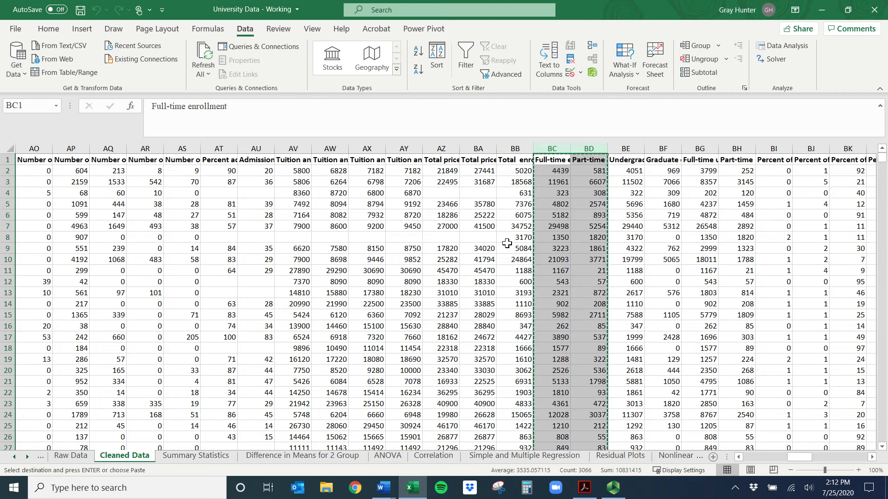
{"action": "left_click", "coordinate": [433, 456]}
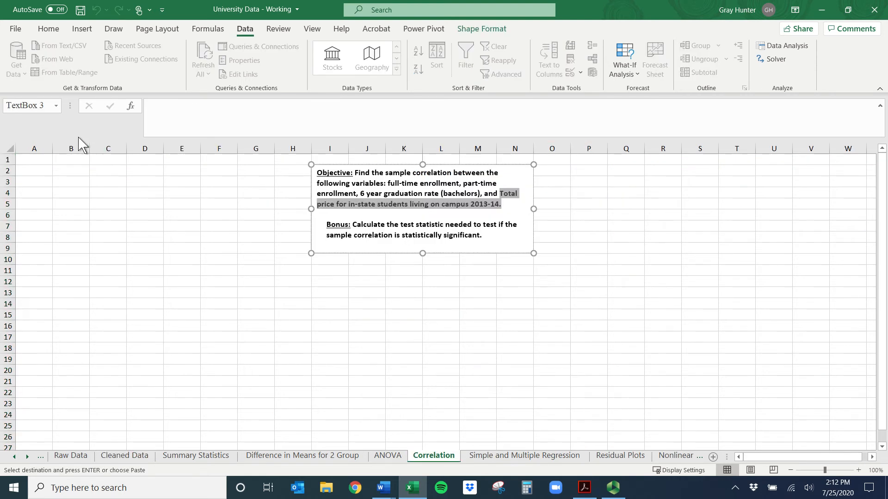
{"action": "left_click", "coordinate": [40, 149]}
{"action": "key", "text": "ctrl+v"}
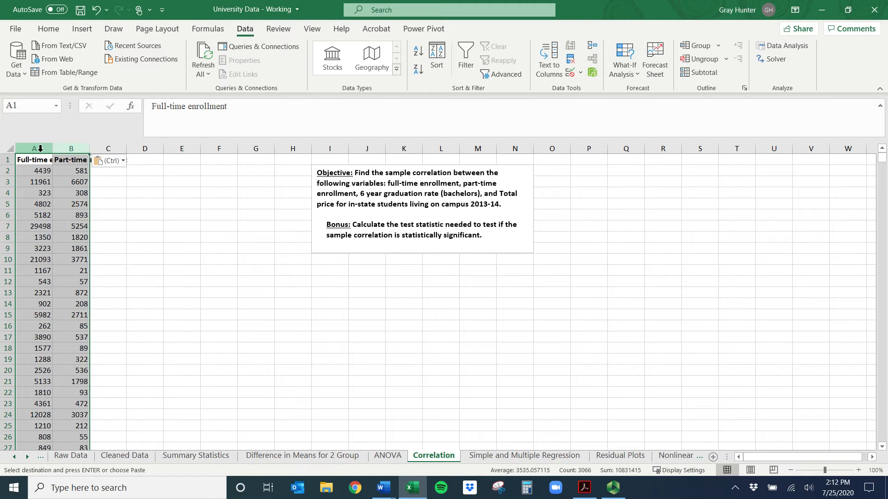
Fit columns A and B to their headers and move the objective text box so it starts at column J
{"action": "double_click", "coordinate": [53, 151]}
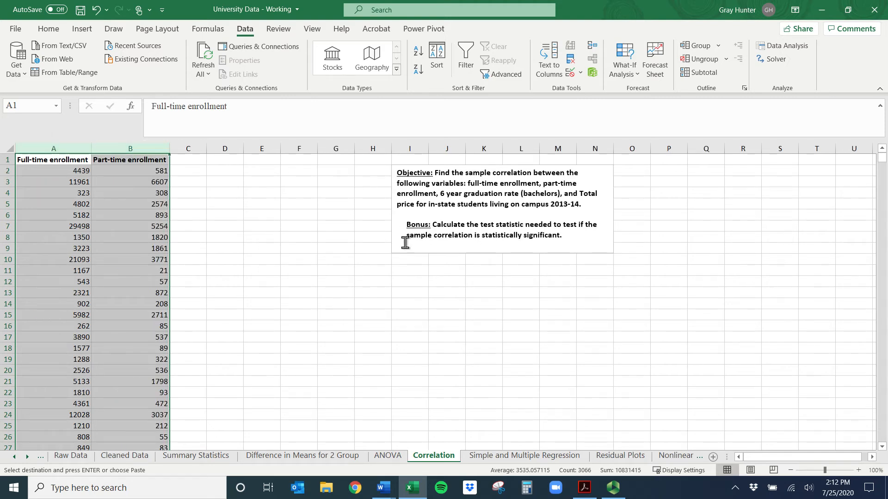
{"action": "left_click", "coordinate": [427, 247]}
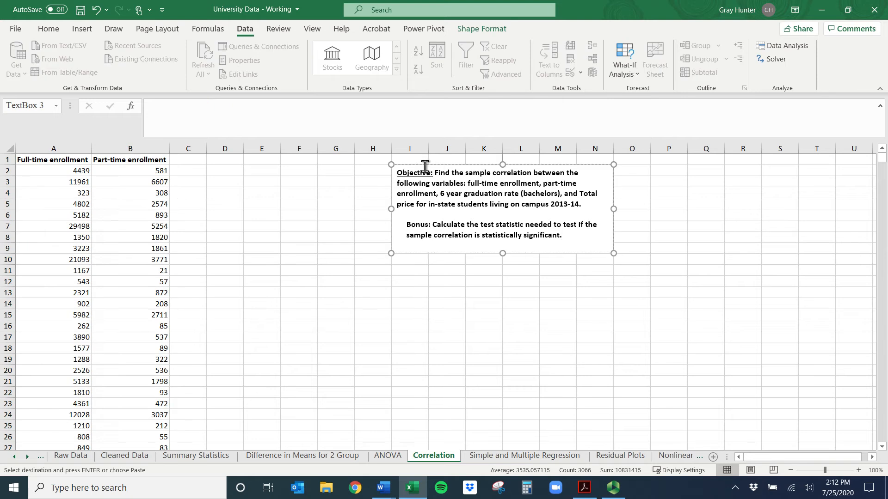
{"action": "left_click_drag", "start_coordinate": [425, 167], "coordinate": [463, 164]}
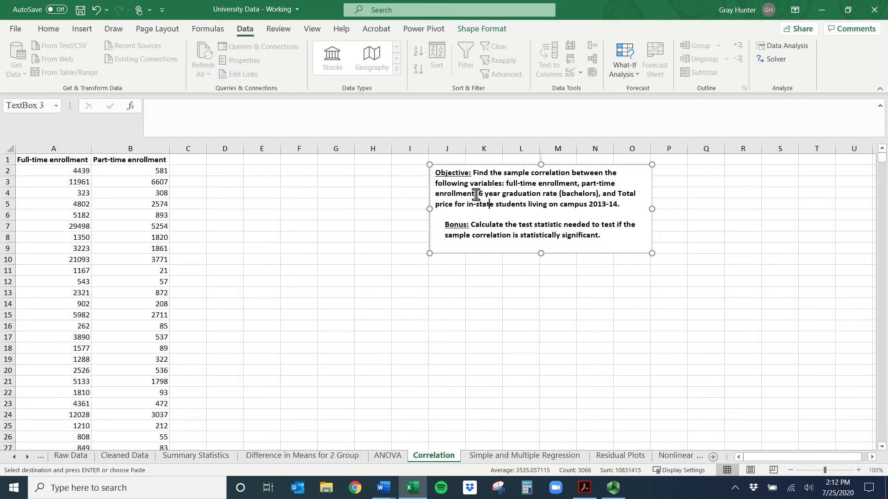
Search the Cleaned Data header row for "rate" to locate the 6-year bachelor graduation rate
{"action": "left_click_drag", "start_coordinate": [475, 194], "coordinate": [579, 195]}
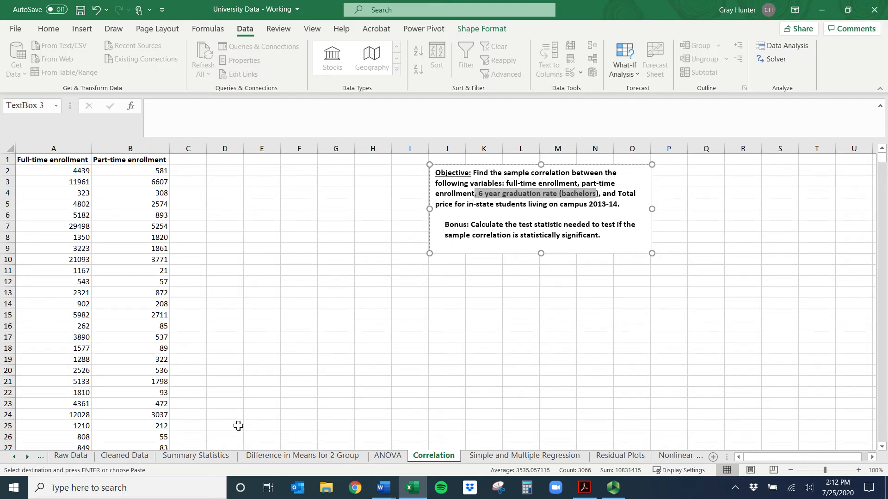
{"action": "left_click", "coordinate": [139, 456]}
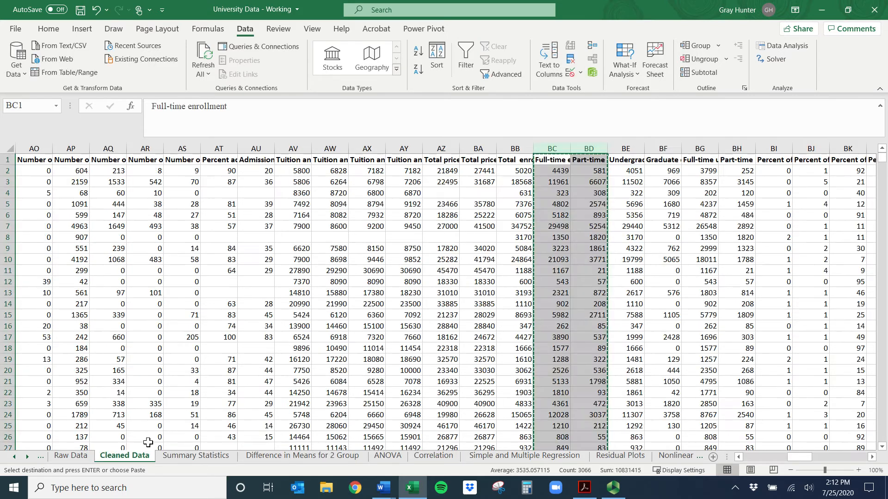
{"action": "left_click", "coordinate": [478, 182]}
{"action": "left_click", "coordinate": [2, 158]}
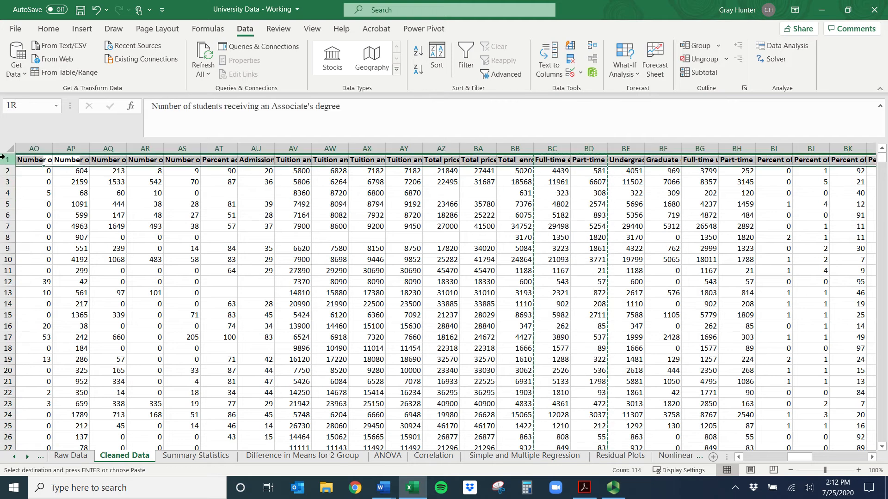
{"action": "key", "text": "ctrl+f"}
{"action": "type", "text": "rate"}
{"action": "key", "text": "Return"}
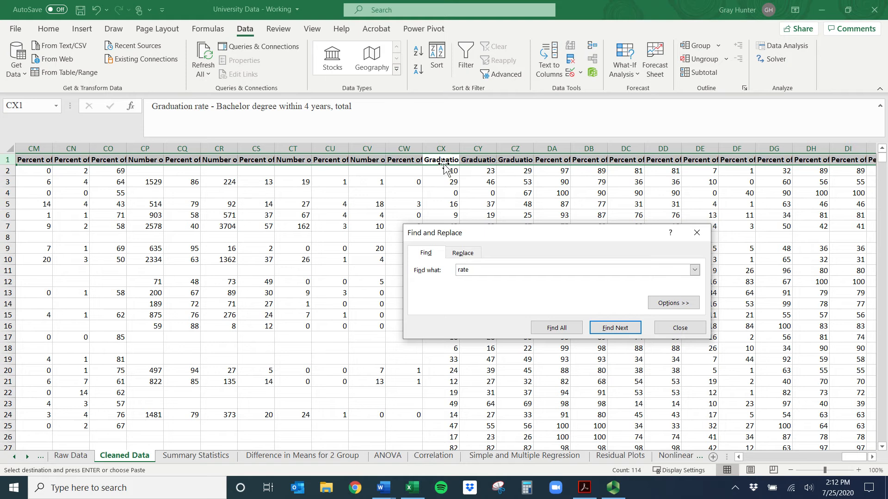
{"action": "left_click", "coordinate": [480, 160]}
Copy the 6-year bachelor graduation rate column from Cleaned Data into column C of the Correlation sheet
{"action": "left_click", "coordinate": [514, 146]}
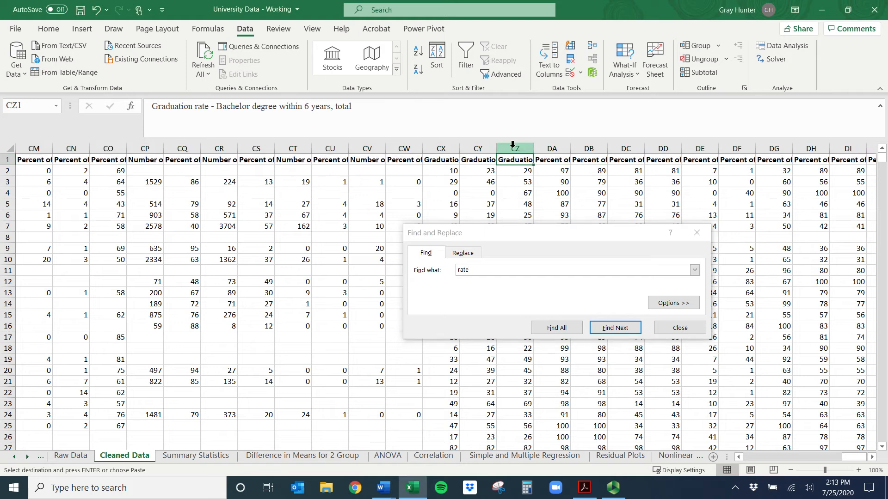
{"action": "key", "text": "ctrl+c"}
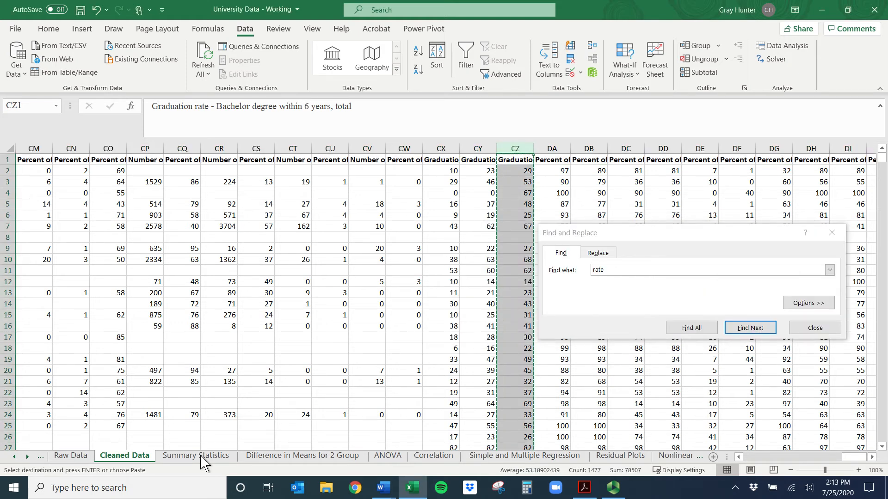
{"action": "left_click", "coordinate": [437, 455]}
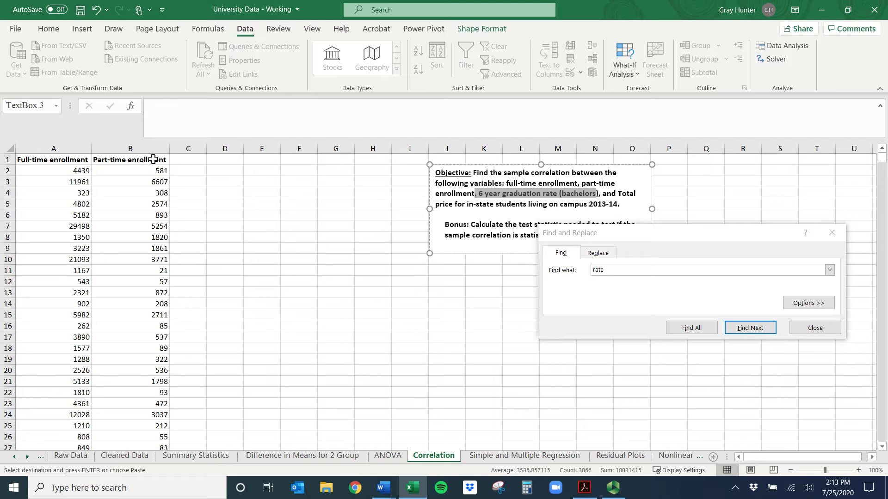
{"action": "left_click", "coordinate": [192, 147]}
{"action": "key", "text": "ctrl+v"}
{"action": "left_click_drag", "start_coordinate": [63, 174], "coordinate": [178, 173]}
{"action": "left_click_drag", "start_coordinate": [69, 193], "coordinate": [159, 192]}
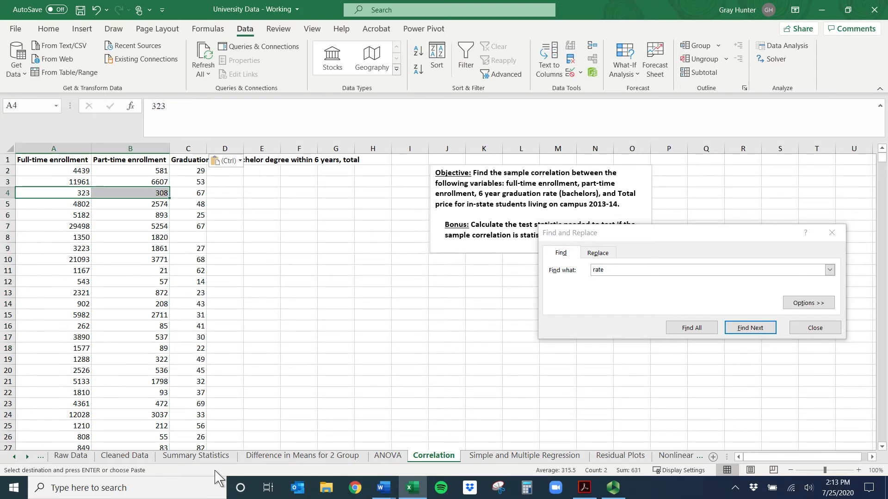
{"action": "left_click", "coordinate": [139, 457]}
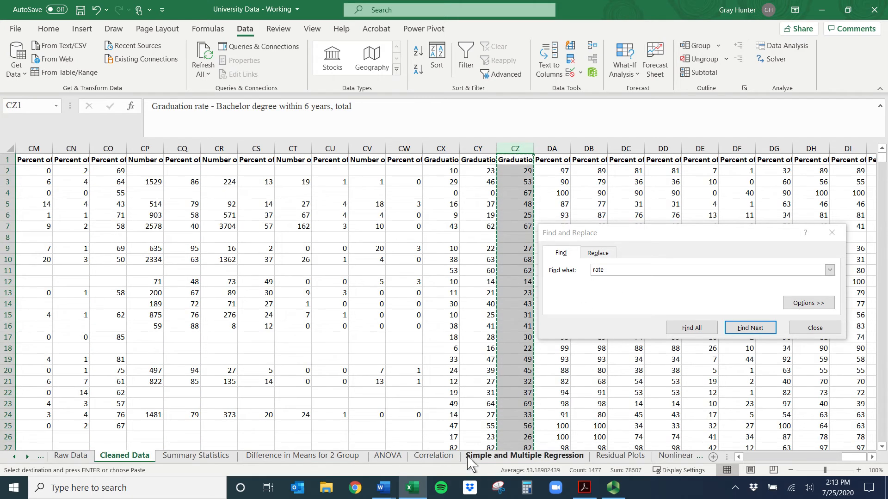
{"action": "left_click", "coordinate": [448, 460]}
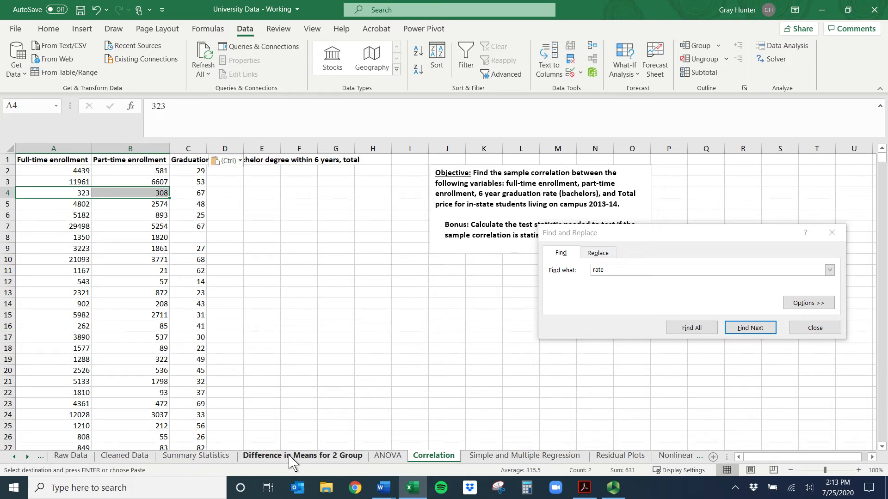
Search the Cleaned Data header row for "price" and check the header for in-state students living on campus 2013-14
{"action": "left_click", "coordinate": [139, 460]}
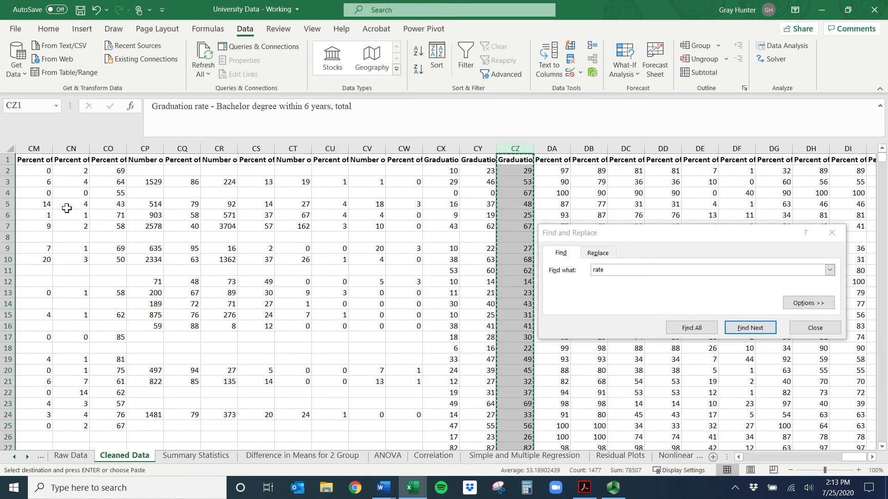
{"action": "left_click", "coordinate": [6, 160]}
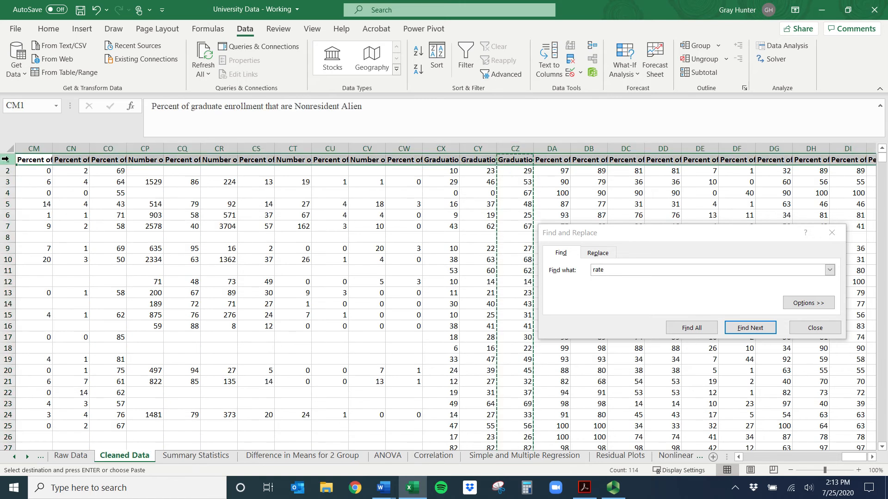
{"action": "key", "text": "BackSpace"}
{"action": "key", "text": "BackSpace"}
{"action": "key", "text": "BackSpace"}
{"action": "key", "text": "BackSpace"}
{"action": "type", "text": "price"}
{"action": "key", "text": "Return"}
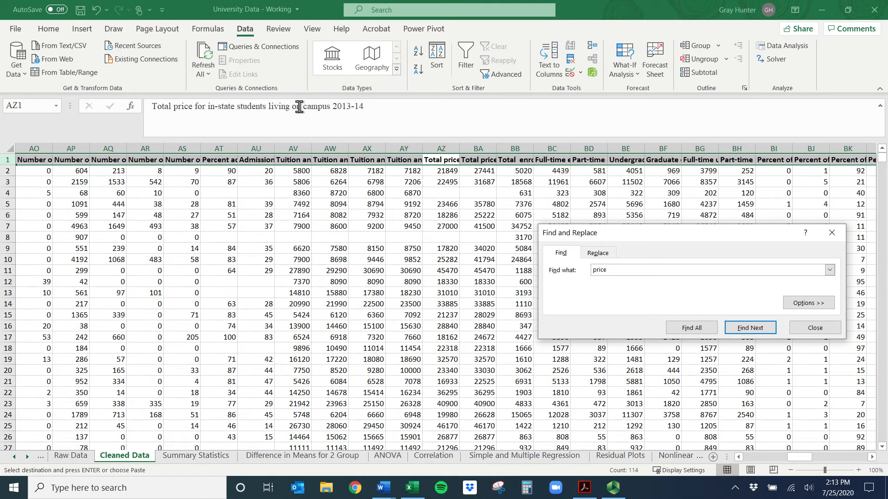
{"action": "left_click", "coordinate": [478, 160]}
{"action": "left_click", "coordinate": [450, 162]}
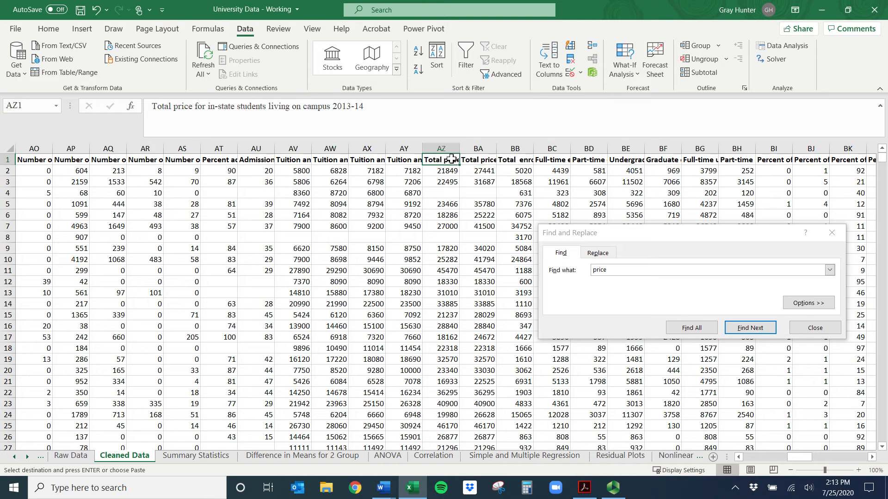
Copy the 2013-14 in-state on-campus total price column from Cleaned Data into column D of the Correlation sheet
{"action": "left_click", "coordinate": [452, 143]}
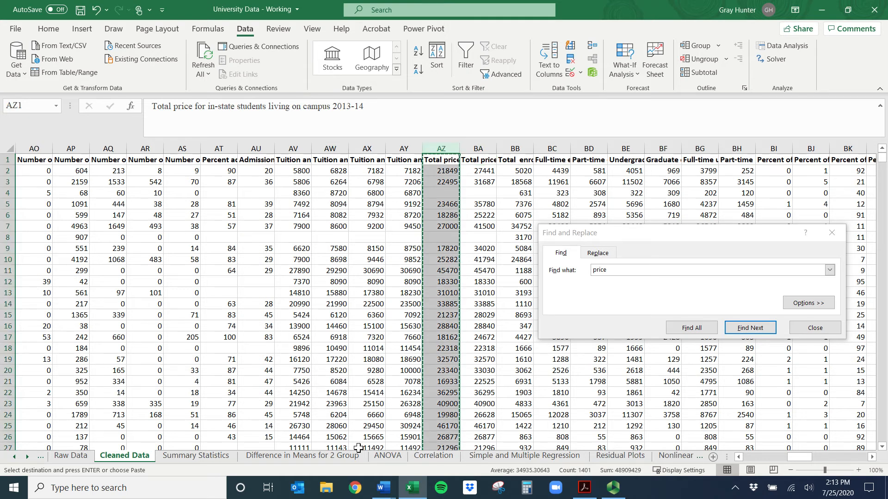
{"action": "left_click", "coordinate": [445, 456]}
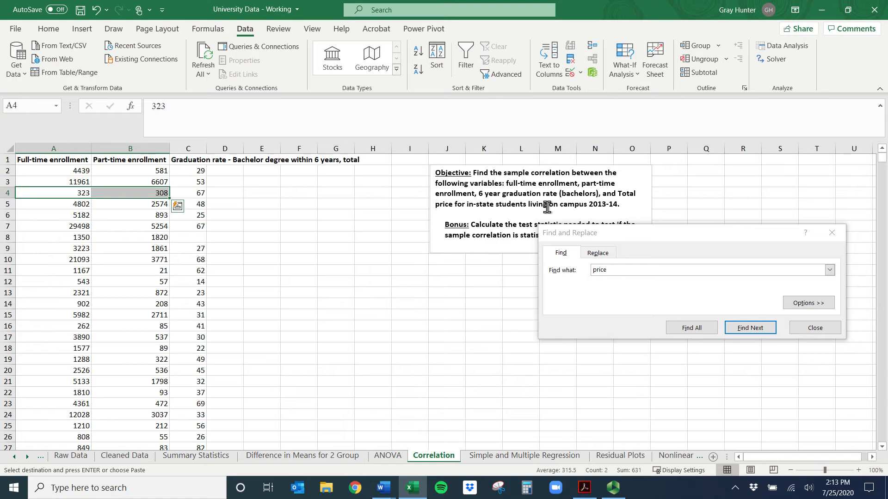
{"action": "left_click", "coordinate": [231, 147]}
{"action": "key", "text": "ctrl+v"}
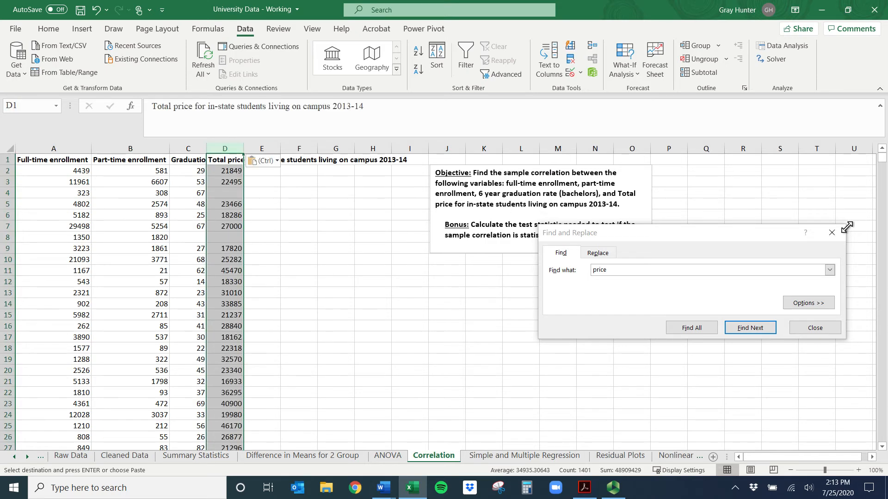
Close Find and Replace and move the objective text box clear of the headers, starting at about column L
{"action": "left_click", "coordinate": [845, 234]}
{"action": "left_click", "coordinate": [831, 233]}
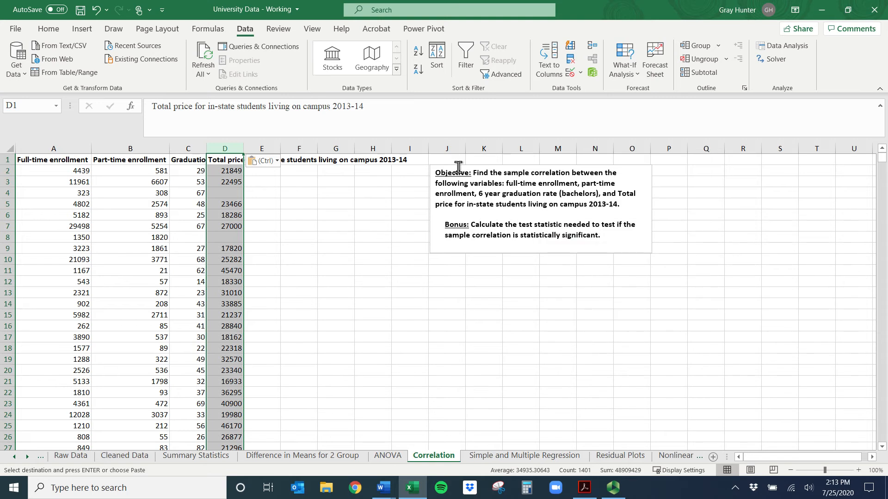
{"action": "left_click", "coordinate": [456, 168]}
{"action": "left_click_drag", "start_coordinate": [451, 165], "coordinate": [517, 162]}
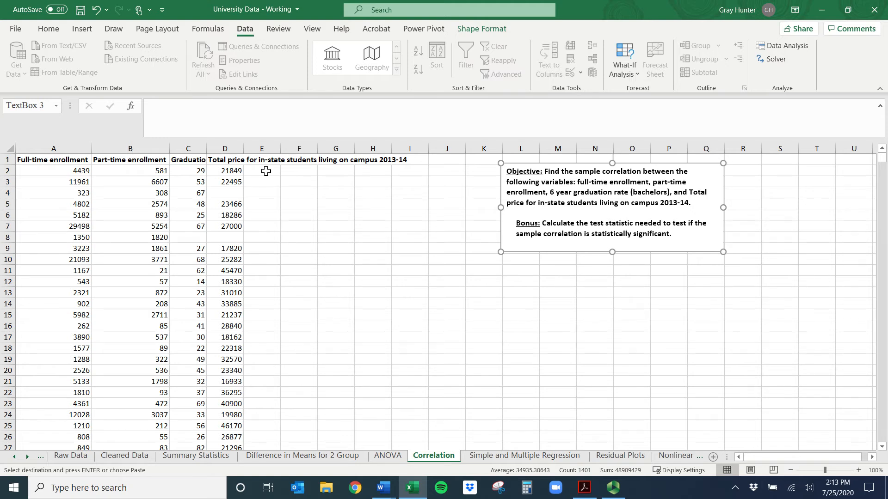
Inspect cells D4 and D8 in the total price column for missing values
{"action": "left_click", "coordinate": [231, 192]}
{"action": "left_click", "coordinate": [236, 238]}
{"action": "left_click", "coordinate": [238, 196]}
{"action": "left_click", "coordinate": [231, 235]}
{"action": "left_click", "coordinate": [223, 194]}
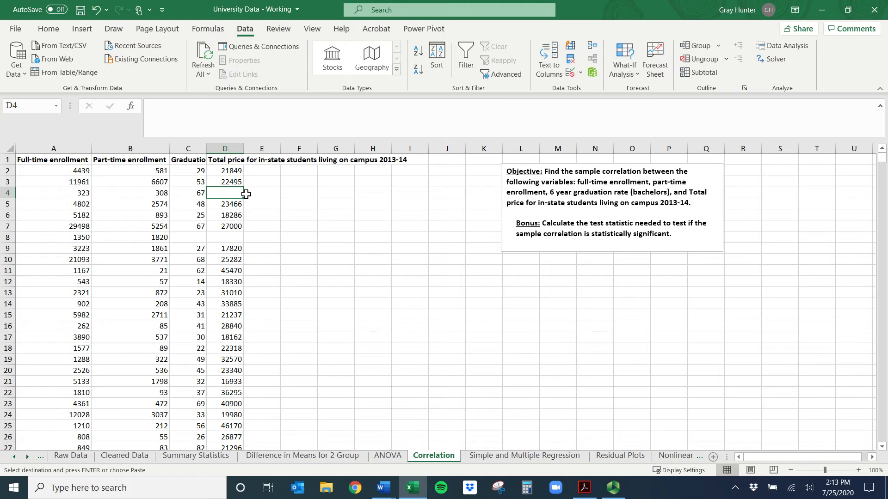
Check rows 4 and 8 for missing values across columns A to D and look through the data below
{"action": "left_click_drag", "start_coordinate": [231, 193], "coordinate": [25, 193]}
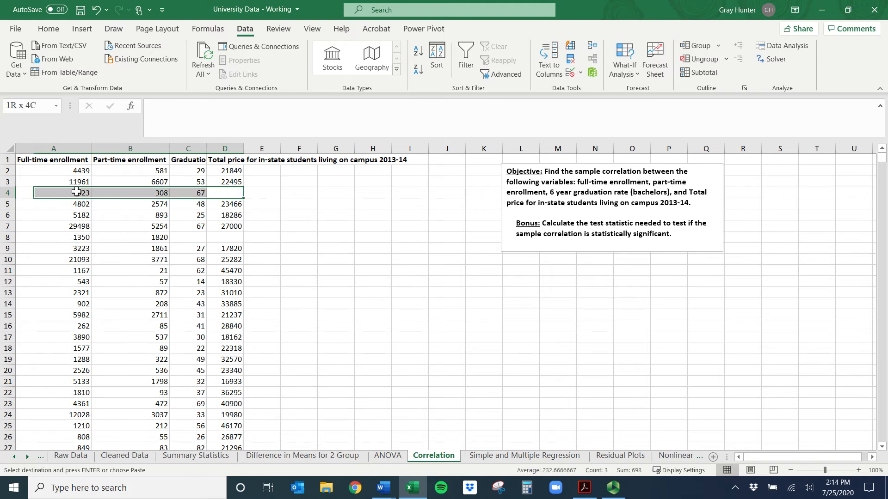
{"action": "left_click_drag", "start_coordinate": [221, 237], "coordinate": [46, 237]}
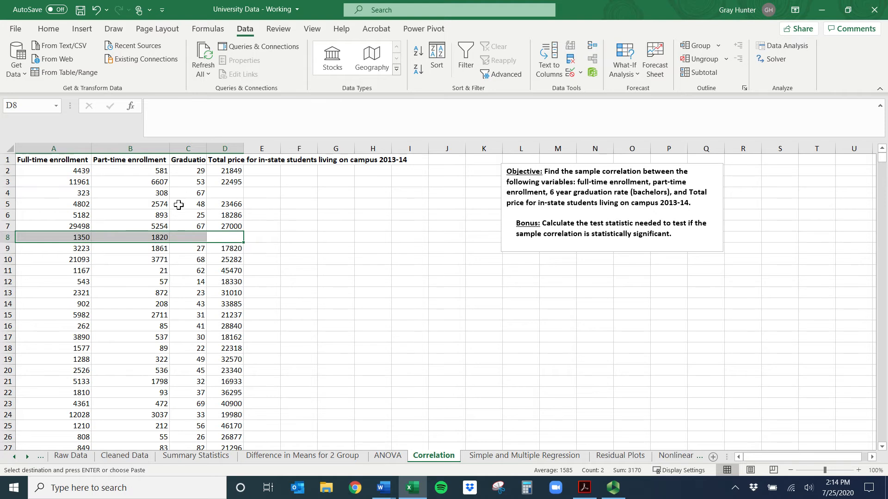
{"action": "scroll", "coordinate": [179, 200], "scroll_direction": "down", "scroll_amount": 20}
{"action": "scroll", "coordinate": [201, 273], "scroll_direction": "down", "scroll_amount": 20}
{"action": "scroll", "coordinate": [202, 258], "scroll_direction": "up", "scroll_amount": 20}
{"action": "scroll", "coordinate": [213, 244], "scroll_direction": "up", "scroll_amount": 20}
Start a CORREL formula in F3 with the full-time enrollment range A2:A1535 as the first array
{"action": "left_click", "coordinate": [291, 182]}
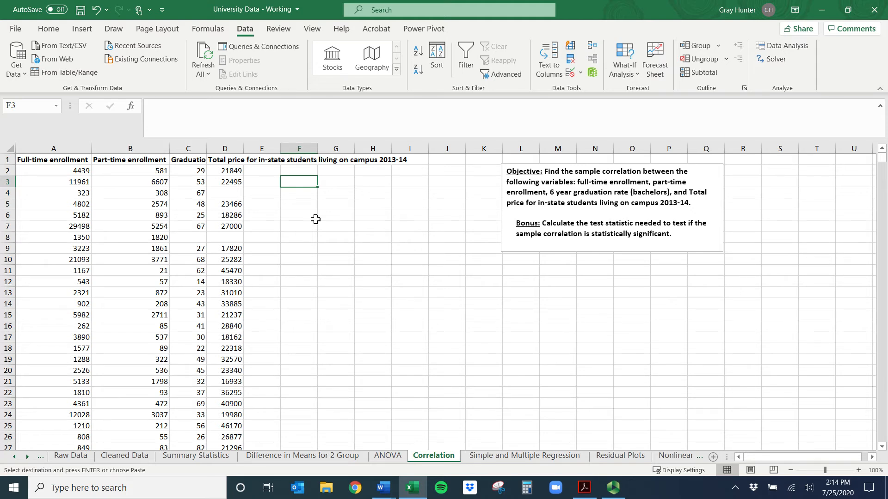
{"action": "type", "text": "=corr"}
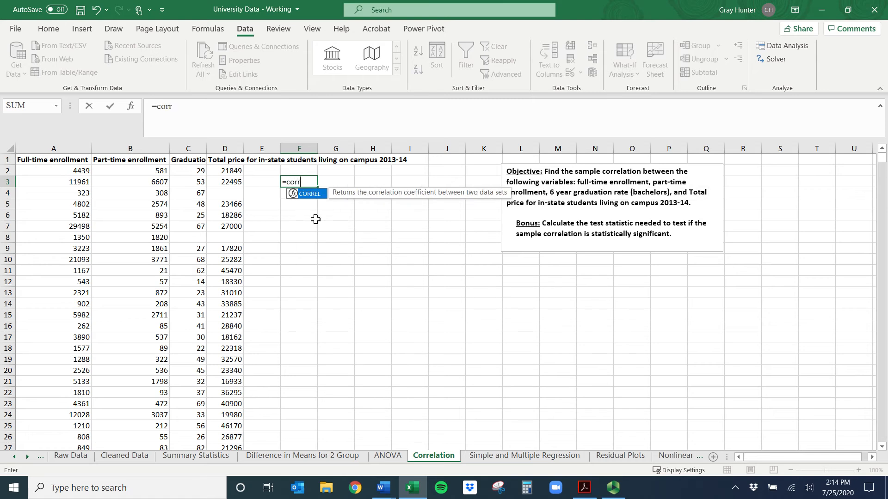
{"action": "double_click", "coordinate": [322, 193]}
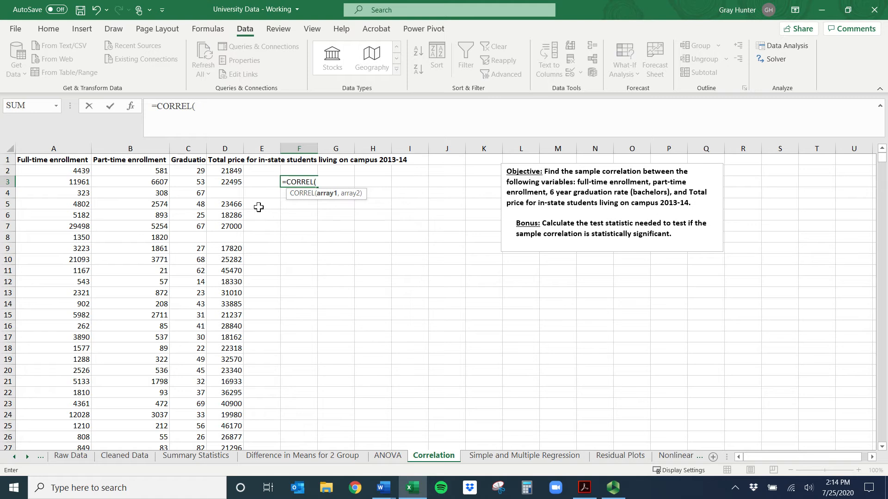
{"action": "left_click", "coordinate": [65, 171]}
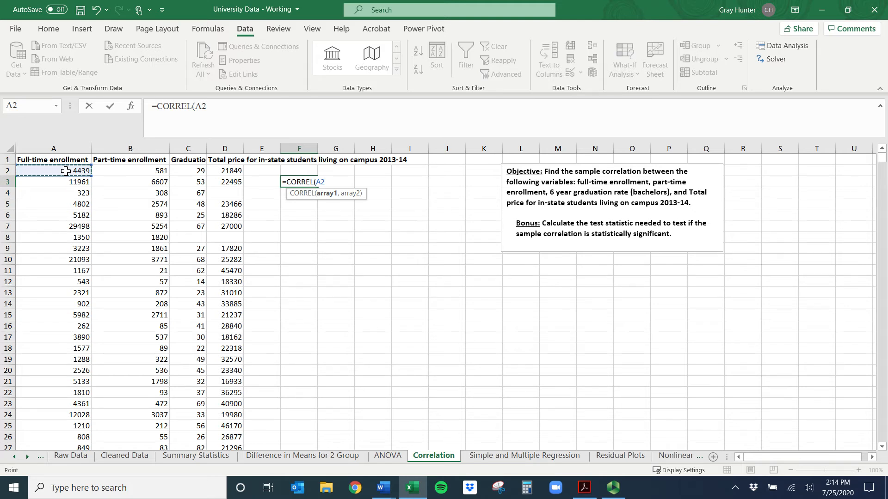
{"action": "key", "text": "ctrl+shift+Down"}
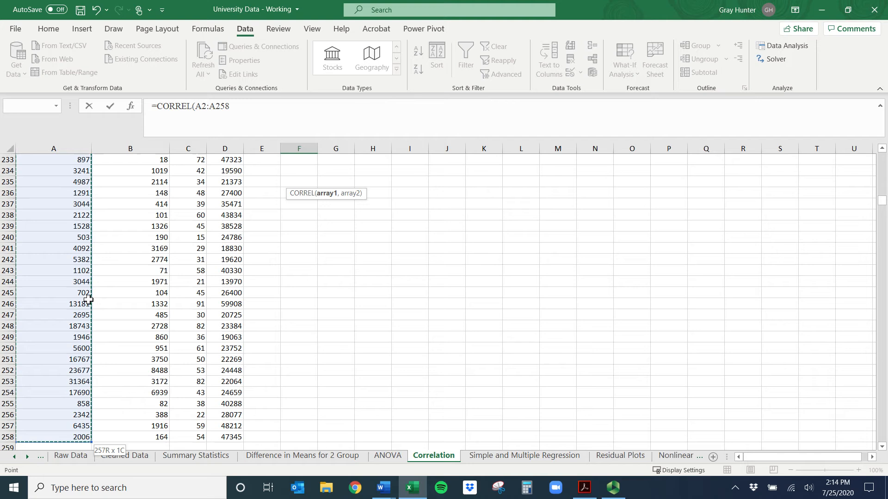
{"action": "scroll", "coordinate": [48, 303], "scroll_direction": "down", "scroll_amount": 3}
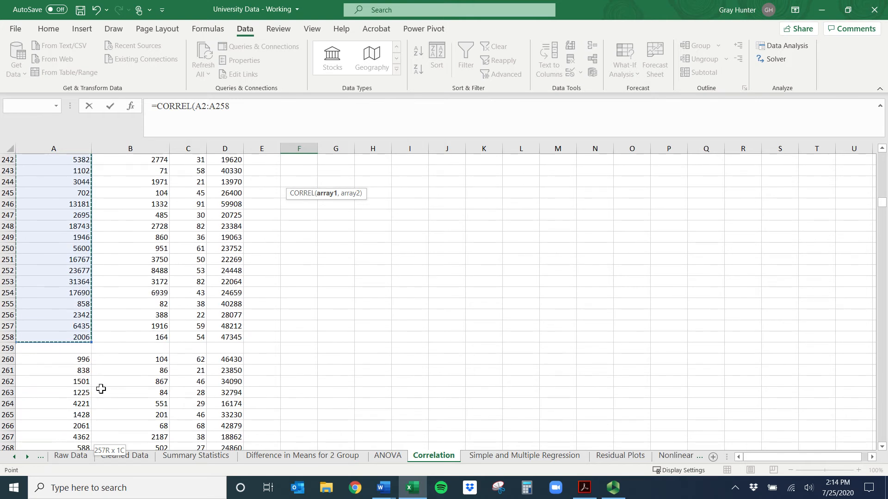
{"action": "key", "text": "ctrl+shift+Down"}
{"action": "key", "text": "ctrl+shift+Down"}
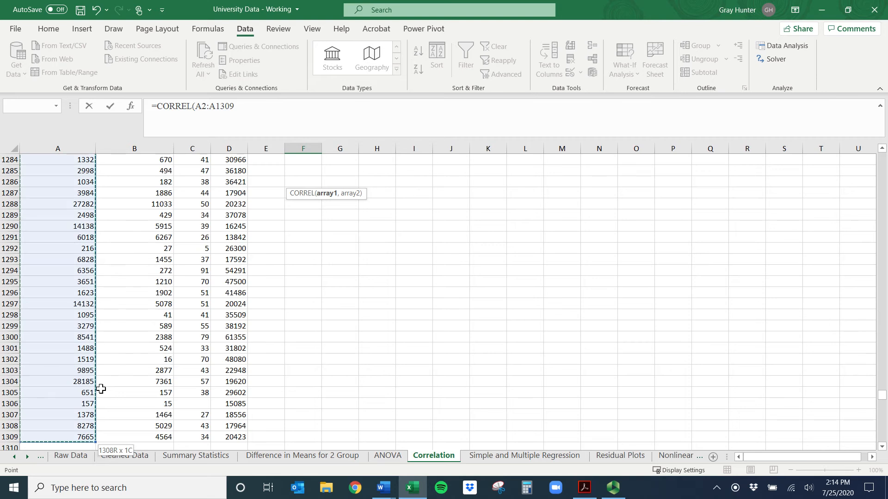
{"action": "scroll", "coordinate": [98, 371], "scroll_direction": "down", "scroll_amount": 3}
{"action": "key", "text": "ctrl+shift+Down"}
{"action": "key", "text": "ctrl+shift+Down"}
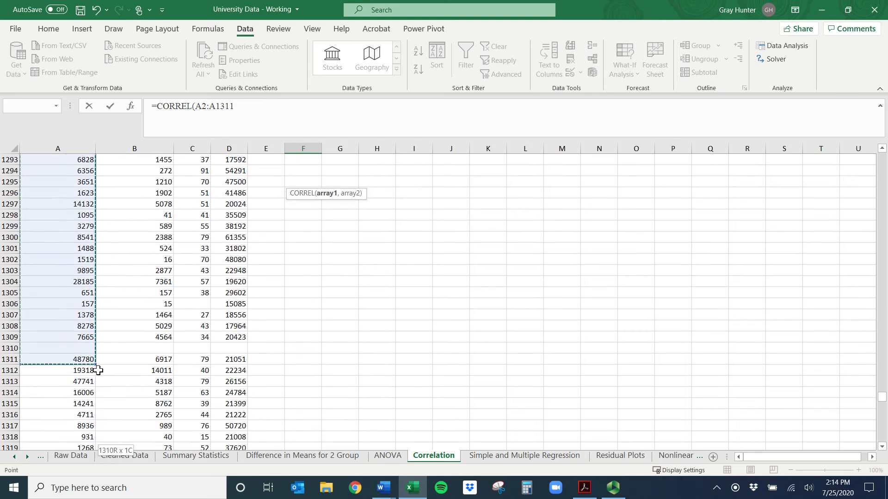
{"action": "scroll", "coordinate": [83, 353], "scroll_direction": "down", "scroll_amount": 6}
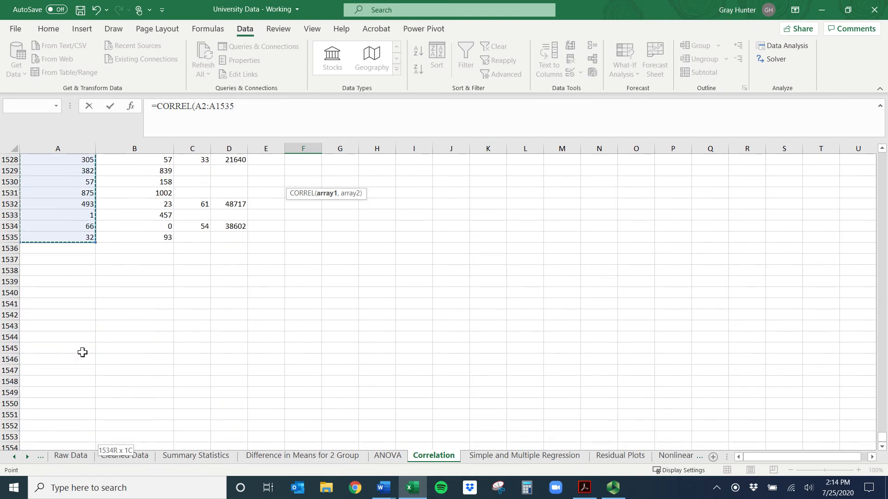
Add the part-time enrollment range B2:B1535 as the second array and complete the CORREL formula in F3
{"action": "type", "text": ","}
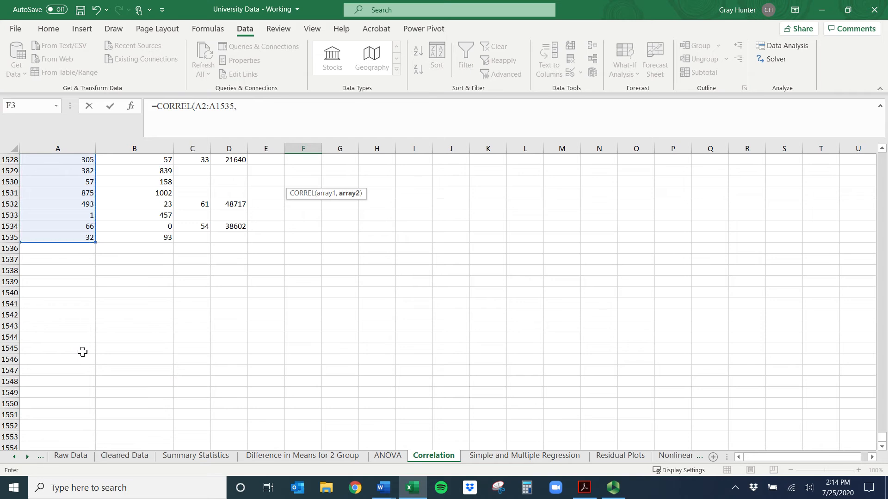
{"action": "left_click", "coordinate": [145, 238]}
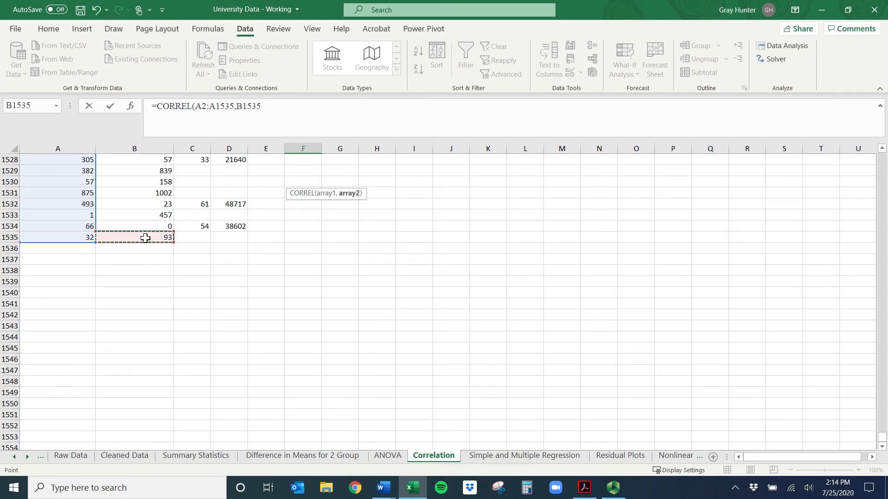
{"action": "key", "text": "ctrl+shift+Up"}
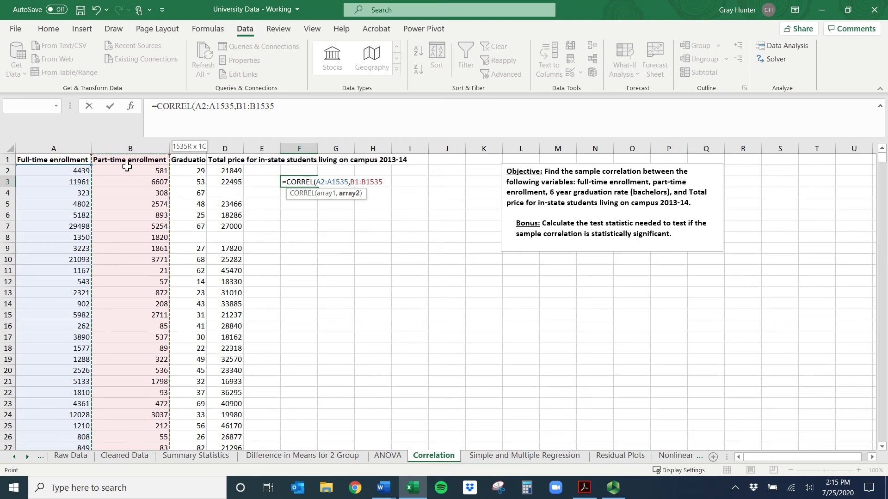
{"action": "left_click_drag", "start_coordinate": [127, 166], "coordinate": [128, 170]}
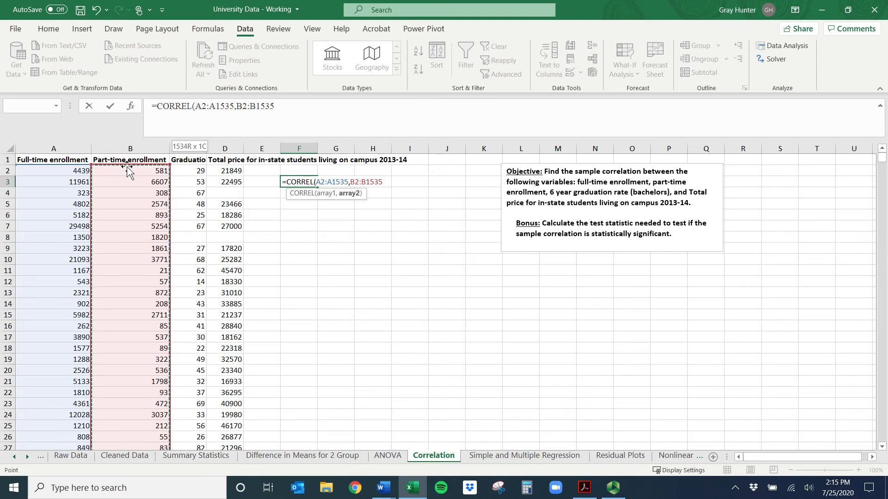
{"action": "type", "text": ")"}
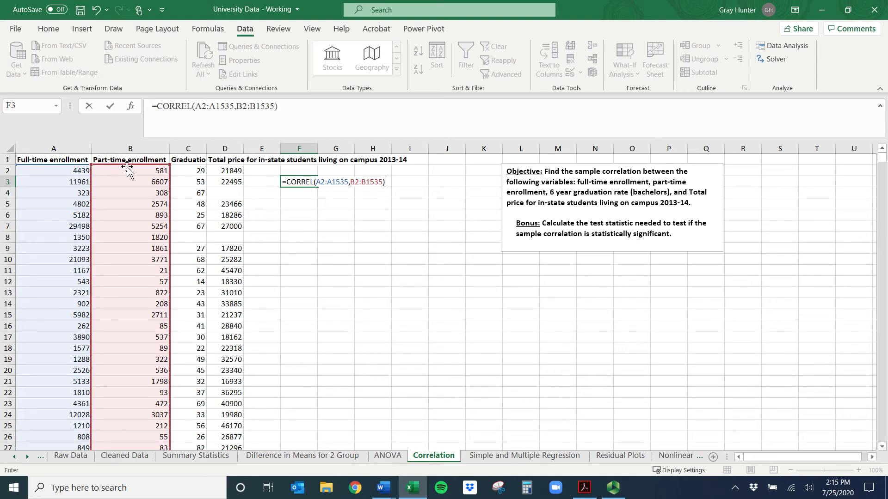
{"action": "key", "text": "Return"}
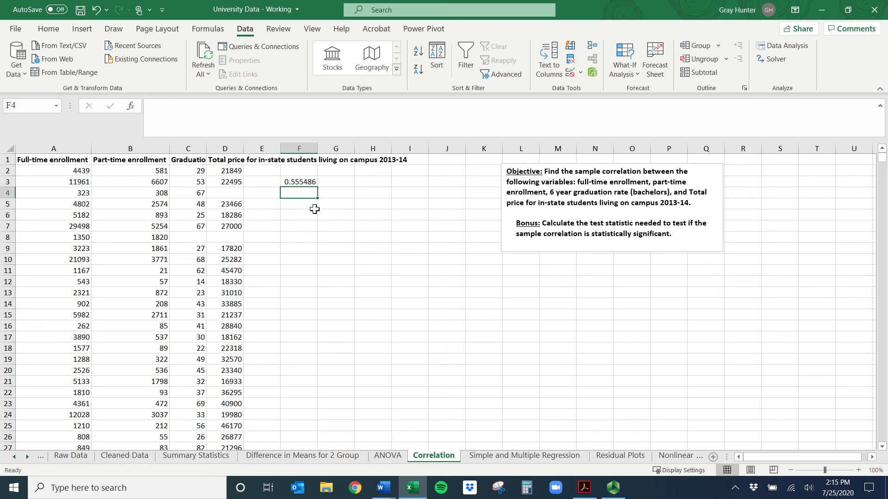
Review the two enrollment columns and the correlation result in F3
{"action": "left_click_drag", "start_coordinate": [70, 149], "coordinate": [160, 144]}
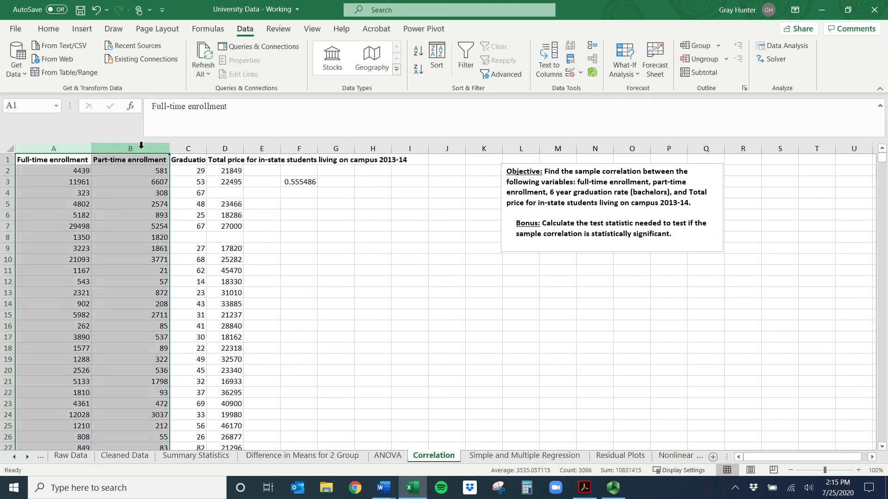
{"action": "left_click", "coordinate": [302, 183]}
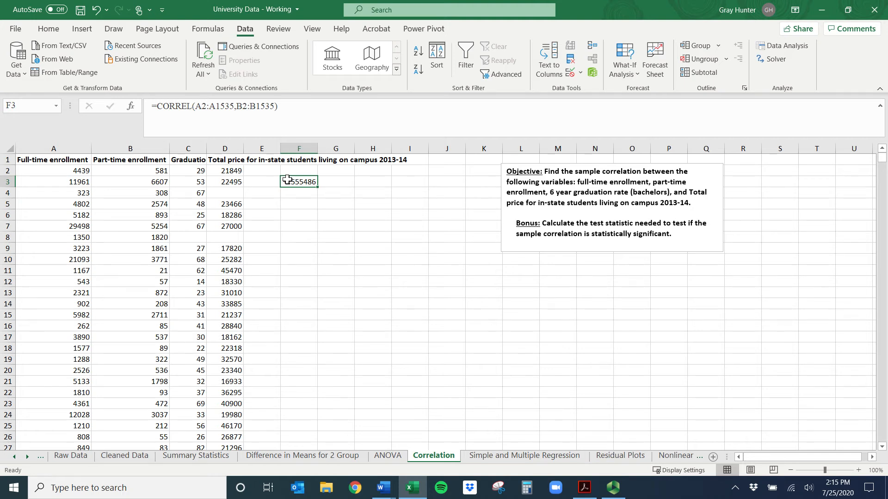
{"action": "key", "text": "Return"}
{"action": "left_click", "coordinate": [308, 203]}
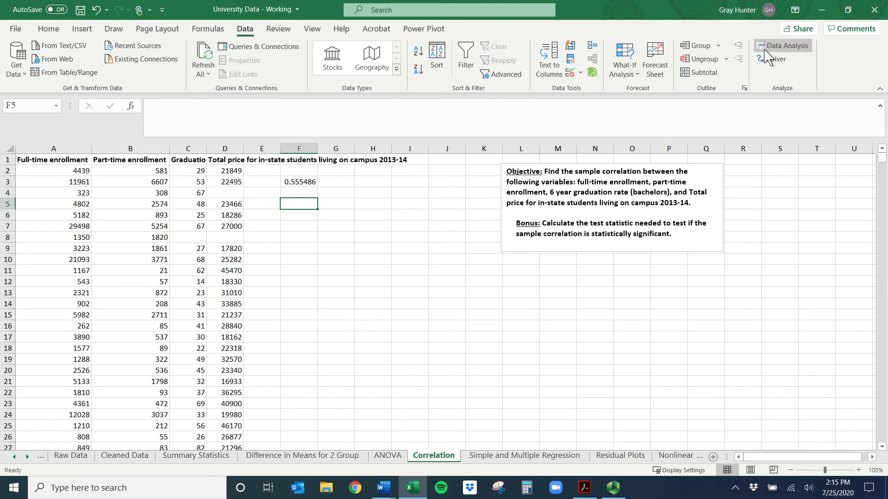
Open the Correlation tool of Data Analysis and set its input range to columns A through D
{"action": "left_click", "coordinate": [777, 46]}
{"action": "left_click", "coordinate": [363, 280]}
{"action": "left_click", "coordinate": [364, 268]}
{"action": "left_click", "coordinate": [565, 236]}
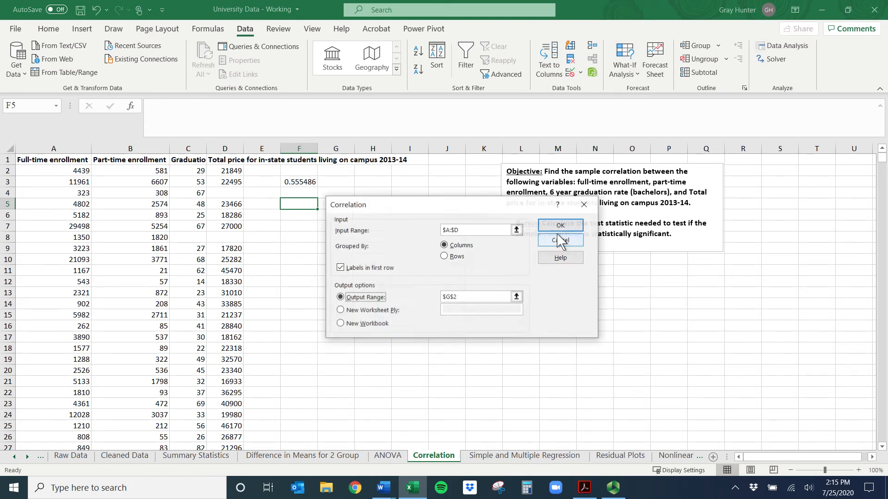
{"action": "left_click", "coordinate": [522, 233]}
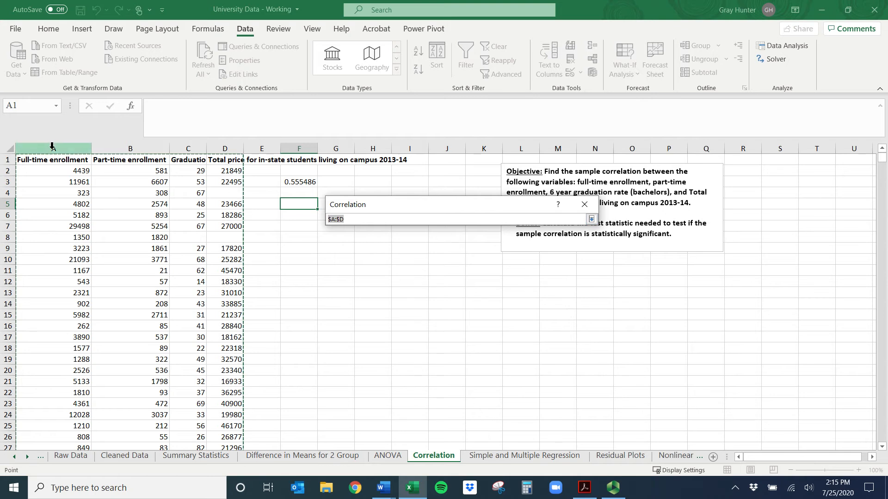
{"action": "left_click_drag", "start_coordinate": [52, 146], "coordinate": [223, 146]}
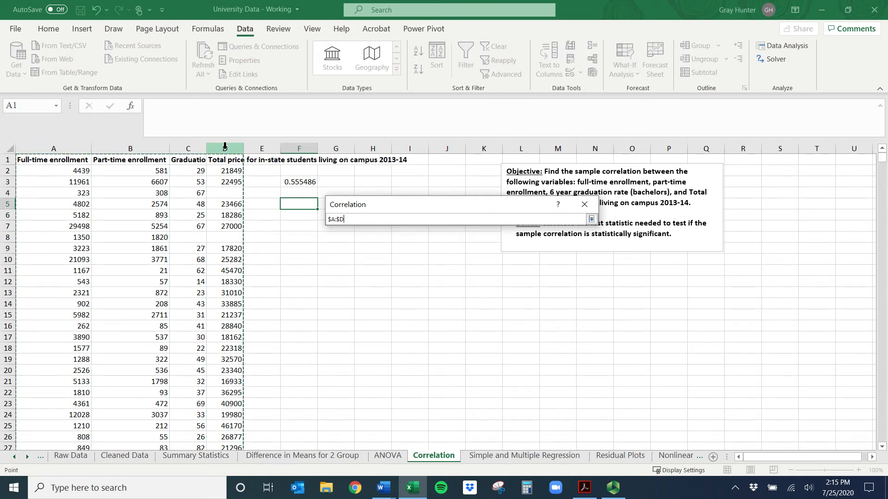
{"action": "key", "text": "Return"}
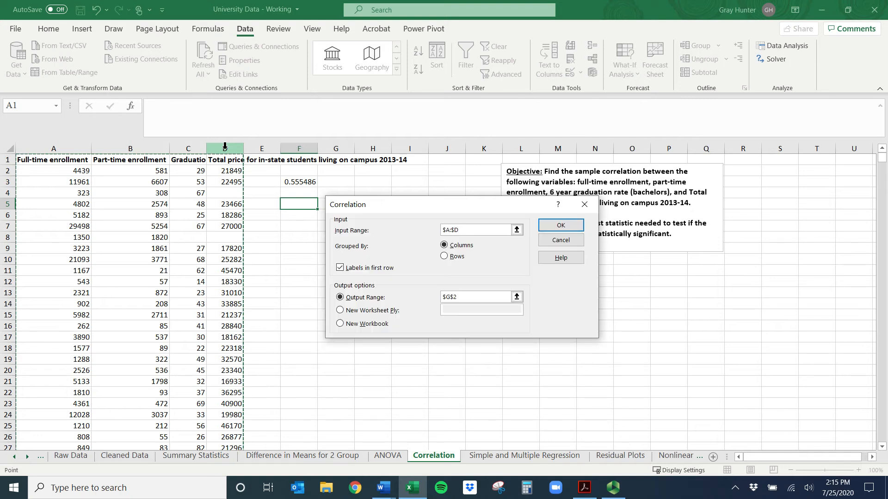
Keep labels in the first row enabled, set the output range to G8, and generate the correlation matrix
{"action": "left_click", "coordinate": [354, 269]}
{"action": "left_click", "coordinate": [352, 269]}
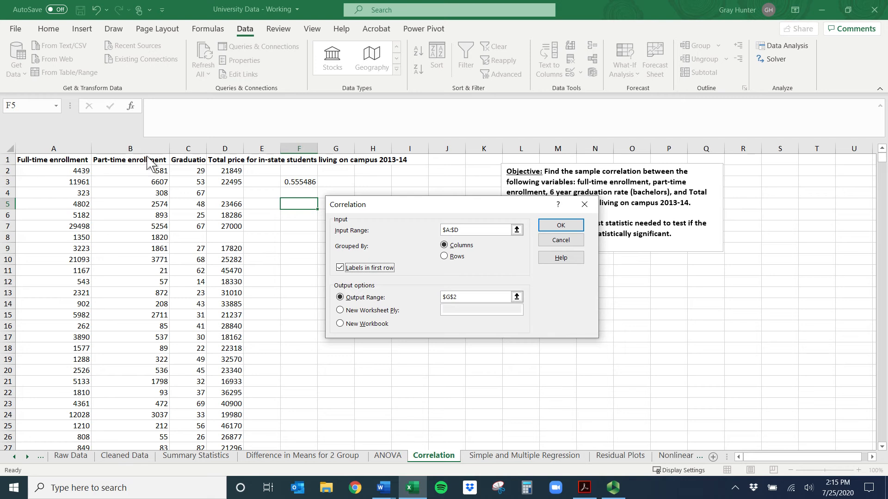
{"action": "left_click", "coordinate": [341, 298]}
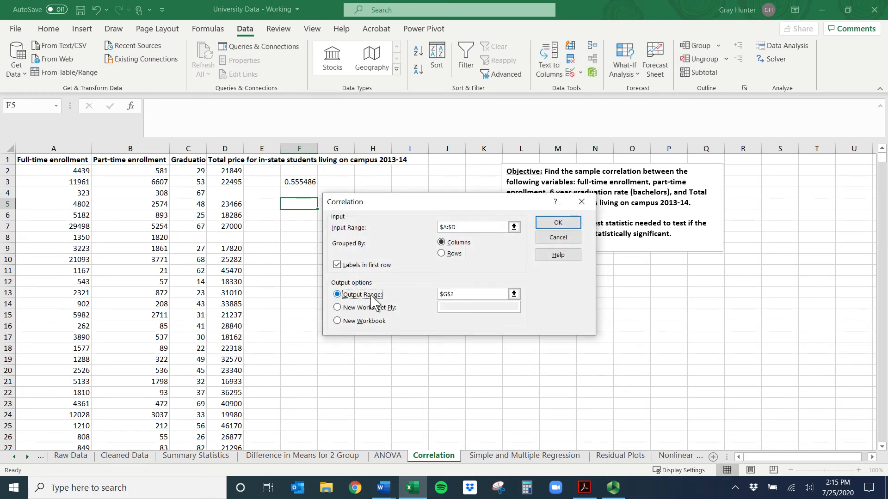
{"action": "left_click", "coordinate": [516, 296]}
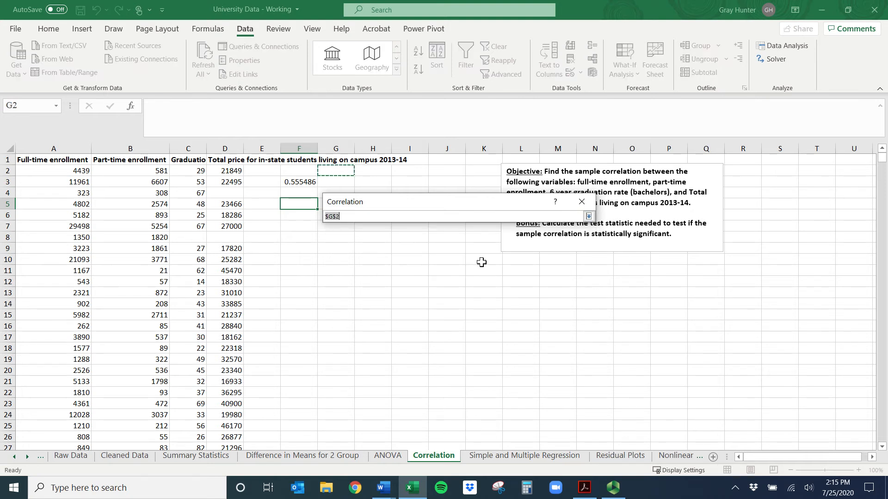
{"action": "left_click", "coordinate": [331, 235]}
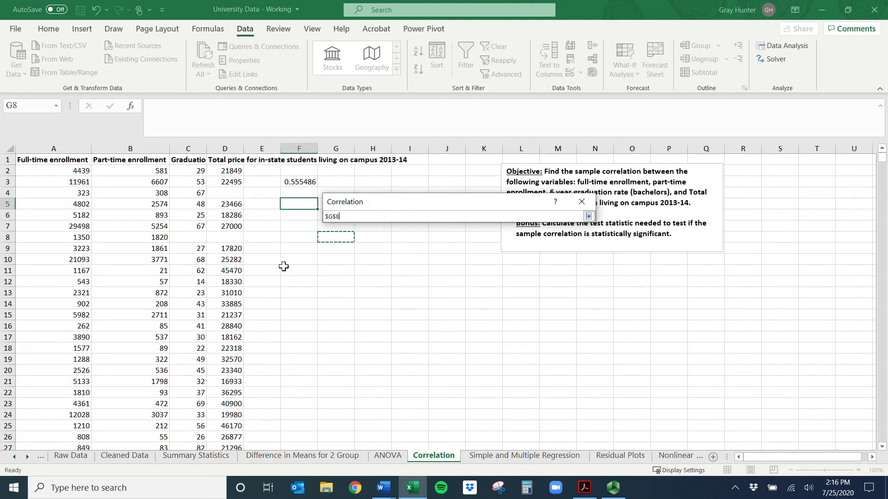
{"action": "key", "text": "Return"}
{"action": "key", "text": "Return"}
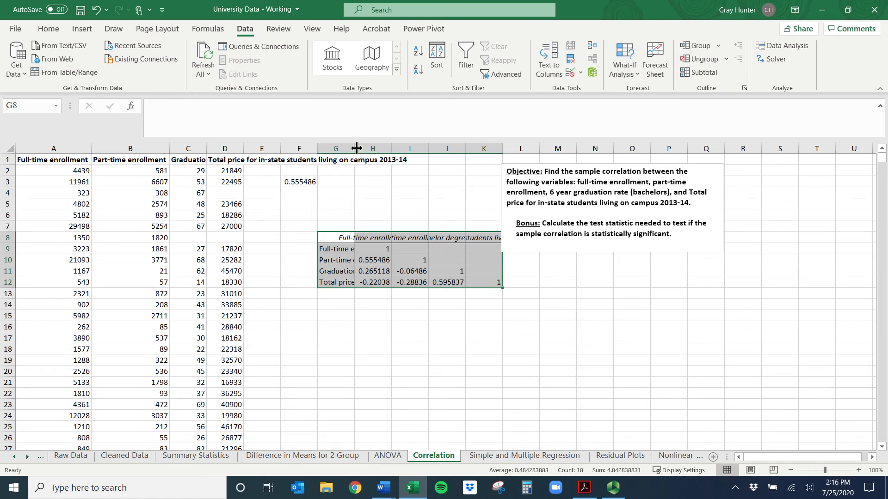
Move the objective text box clear of the matrix, starting at about column M, and autofit columns G through K
{"action": "left_click_drag", "start_coordinate": [337, 249], "coordinate": [340, 282]}
{"action": "left_click_drag", "start_coordinate": [339, 238], "coordinate": [490, 238]}
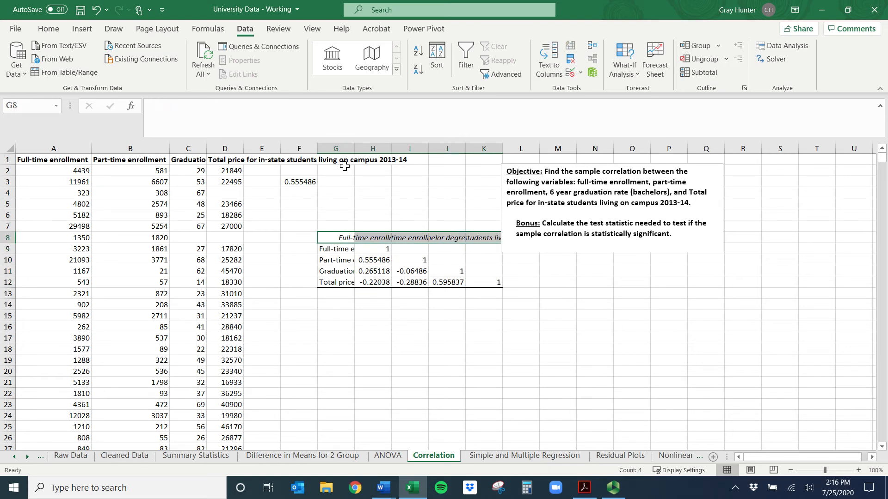
{"action": "left_click", "coordinate": [333, 147]}
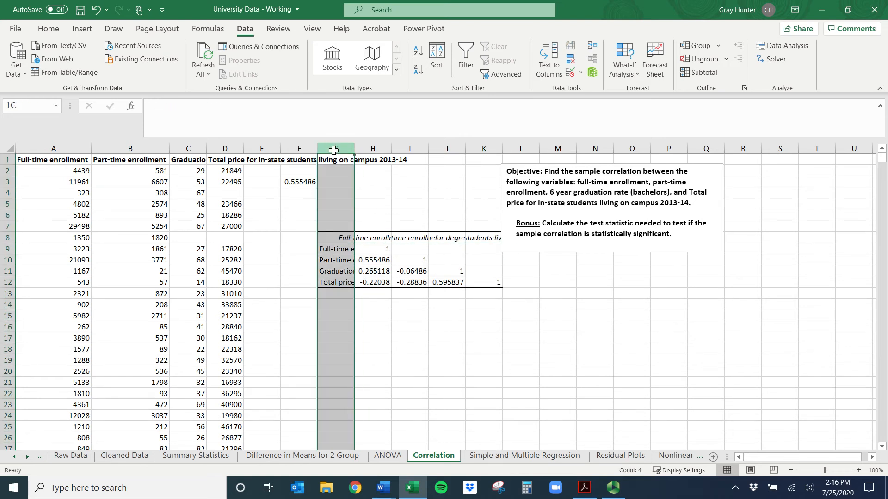
{"action": "left_click", "coordinate": [541, 164]}
{"action": "left_click_drag", "start_coordinate": [542, 164], "coordinate": [591, 161]}
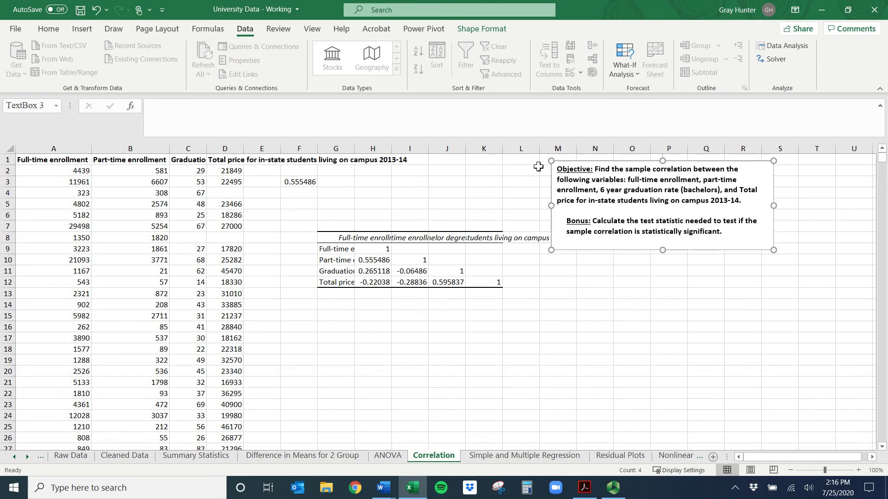
{"action": "left_click_drag", "start_coordinate": [329, 149], "coordinate": [497, 148]}
{"action": "double_click", "coordinate": [502, 148]}
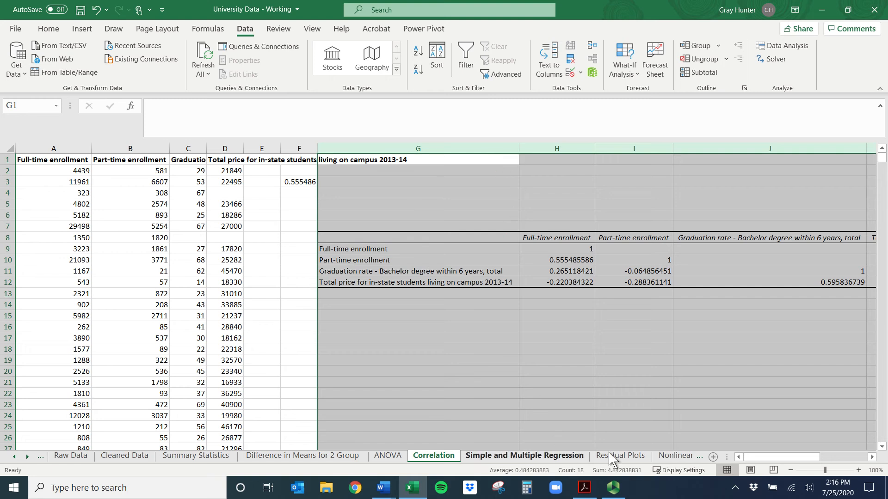
Examine the correlation matrix, checking its diagonal cells and the coefficients below the diagonal in columns H, I and J
{"action": "mouse_move", "coordinate": [790, 461]}
{"action": "left_mouse_down"}
{"action": "mouse_move", "coordinate": [807, 461]}
{"action": "mouse_move", "coordinate": [789, 461]}
{"action": "left_mouse_up"}
{"action": "left_click", "coordinate": [274, 350]}
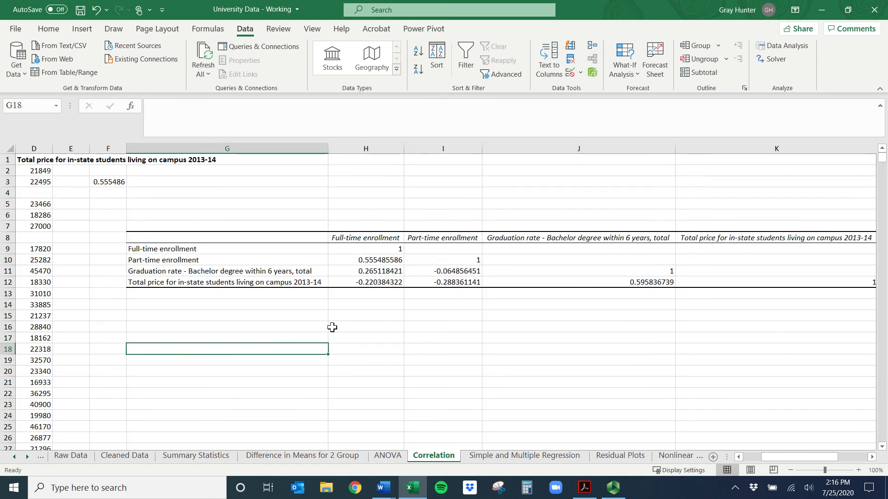
{"action": "left_click_drag", "start_coordinate": [378, 248], "coordinate": [501, 268]}
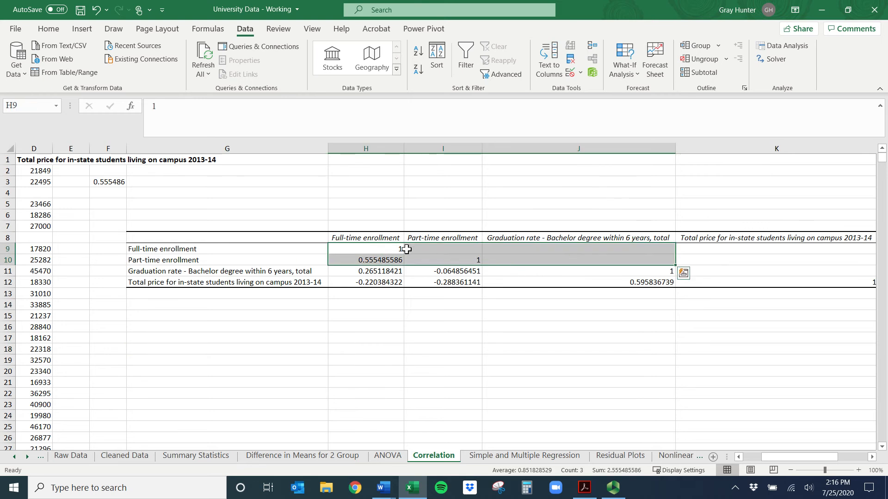
{"action": "left_click", "coordinate": [399, 250]}
{"action": "left_click", "coordinate": [441, 259]}
{"action": "left_click", "coordinate": [562, 261]}
{"action": "left_click", "coordinate": [788, 280]}
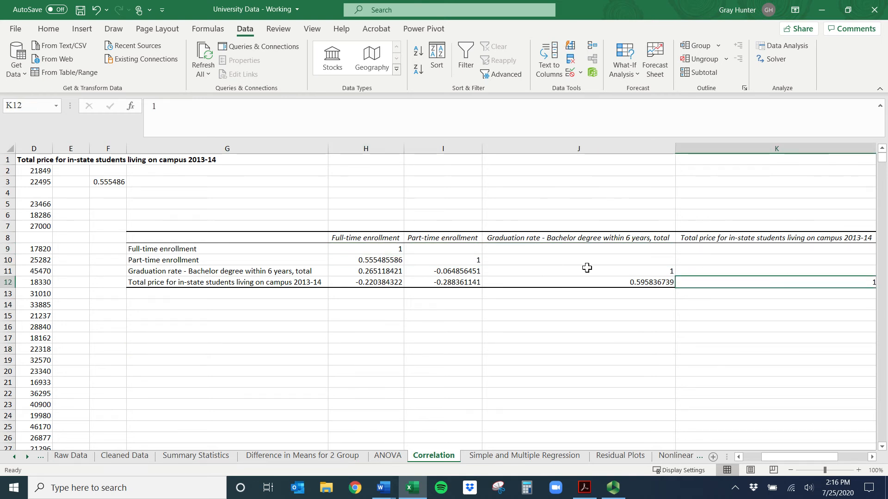
{"action": "left_click", "coordinate": [374, 259]}
{"action": "left_click", "coordinate": [435, 270]}
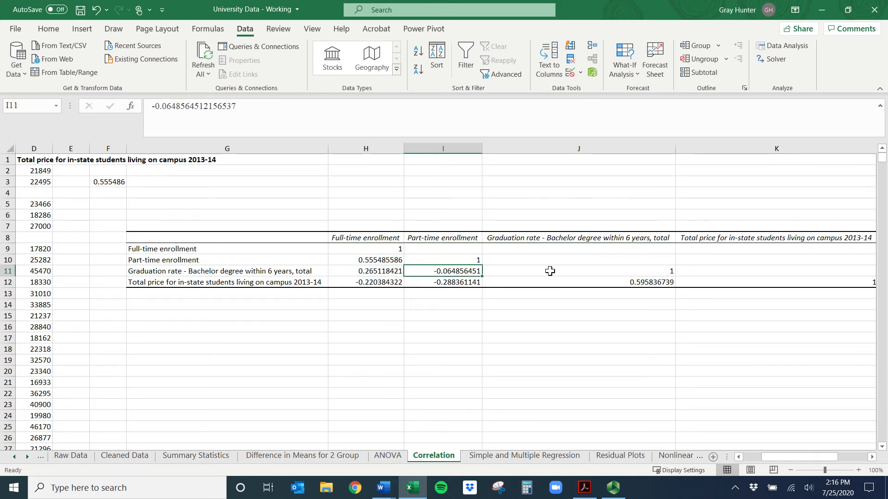
{"action": "left_click", "coordinate": [568, 283]}
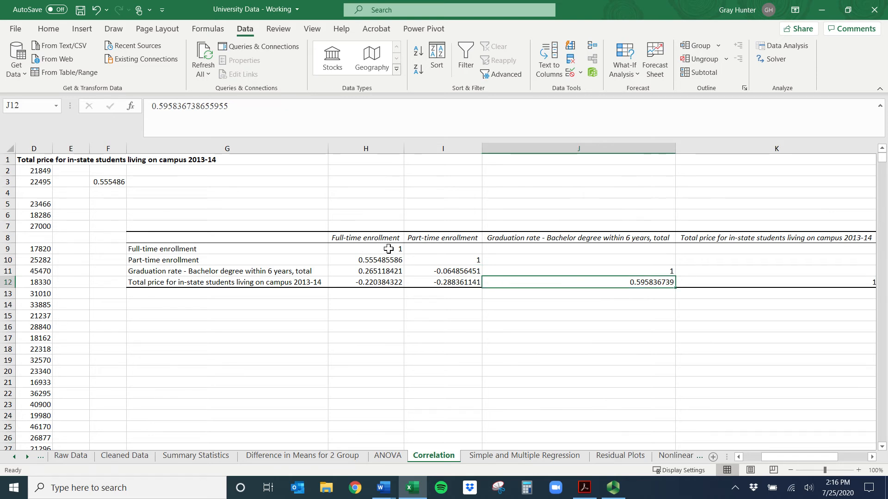
Bold the Full-time enrollment header in H8 and compare the part-time correlation in H10 with the CORREL formula in F3
{"action": "left_click", "coordinate": [375, 240]}
{"action": "key", "text": "ctrl+b"}
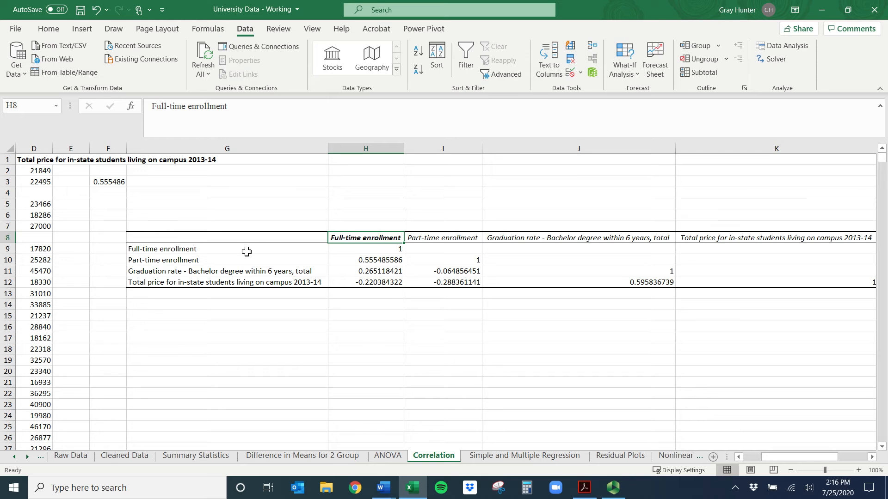
{"action": "left_click_drag", "start_coordinate": [247, 252], "coordinate": [248, 278]}
{"action": "left_click", "coordinate": [249, 280]}
{"action": "left_click", "coordinate": [397, 249]}
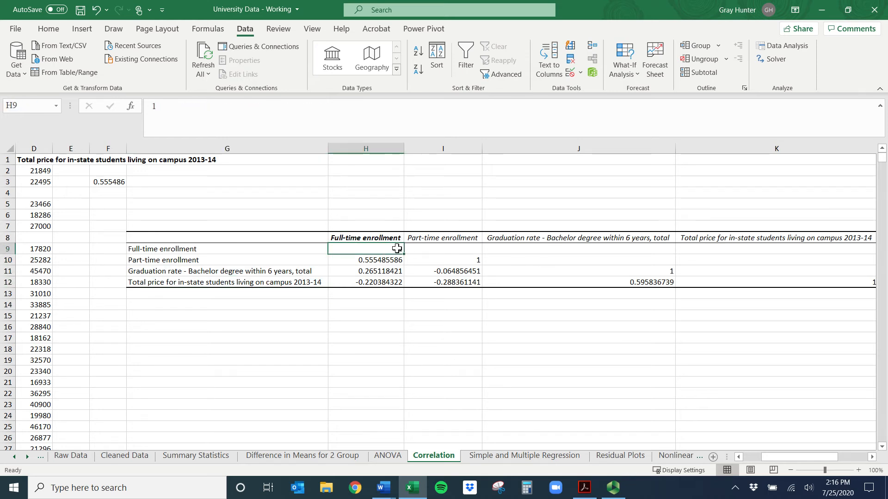
{"action": "left_click", "coordinate": [378, 262]}
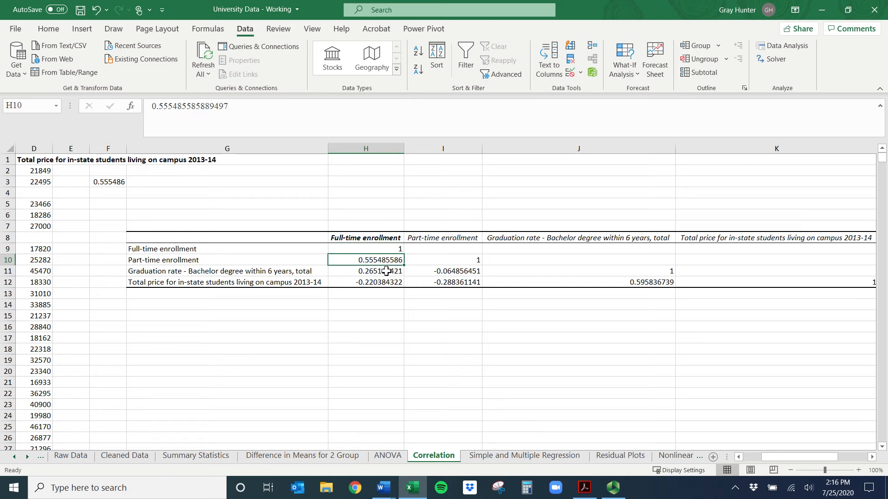
{"action": "left_click", "coordinate": [112, 183]}
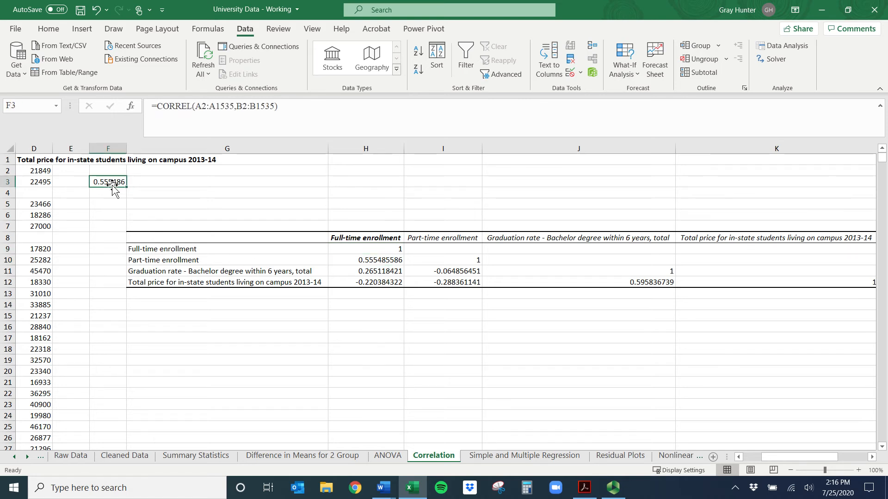
{"action": "left_click", "coordinate": [352, 265]}
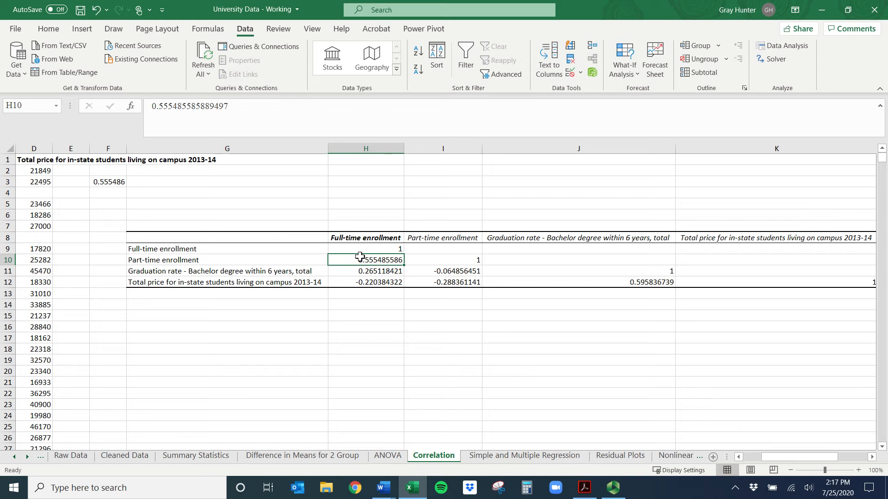
Check full-time enrollment's correlations with graduation rate and total price, and bold the Part-time enrollment header in I8
{"action": "left_click", "coordinate": [218, 274]}
{"action": "left_click", "coordinate": [370, 274]}
{"action": "left_click", "coordinate": [377, 240]}
{"action": "left_click", "coordinate": [216, 284]}
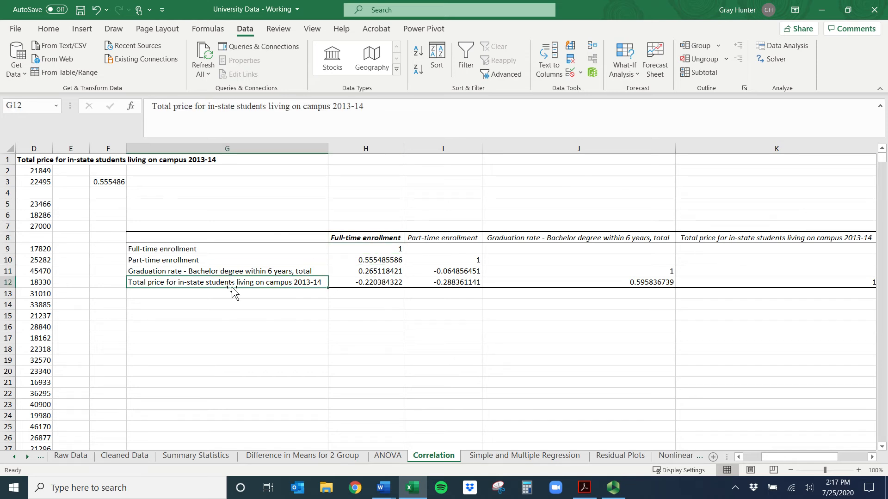
{"action": "left_click", "coordinate": [381, 282]}
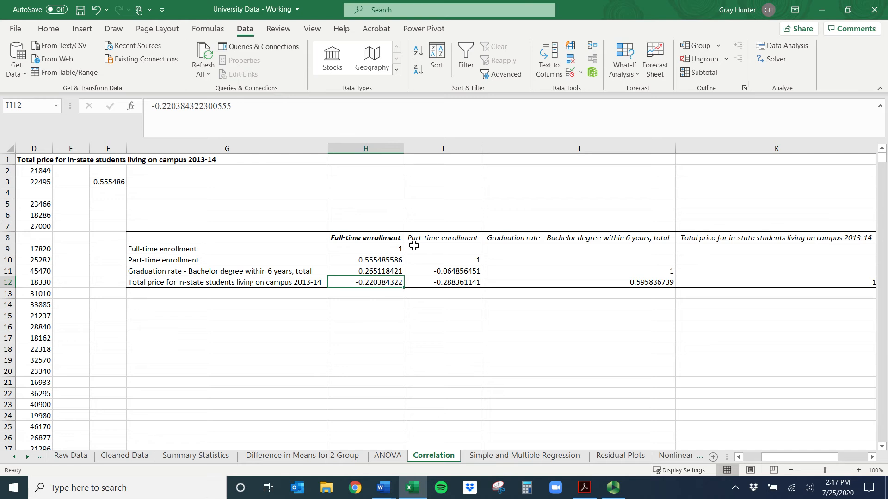
{"action": "left_click", "coordinate": [433, 239]}
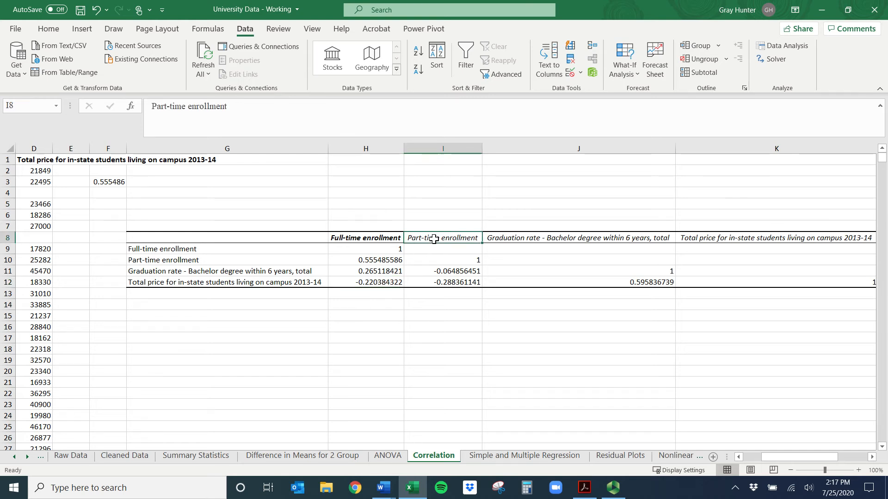
{"action": "key", "text": "ctrl+b"}
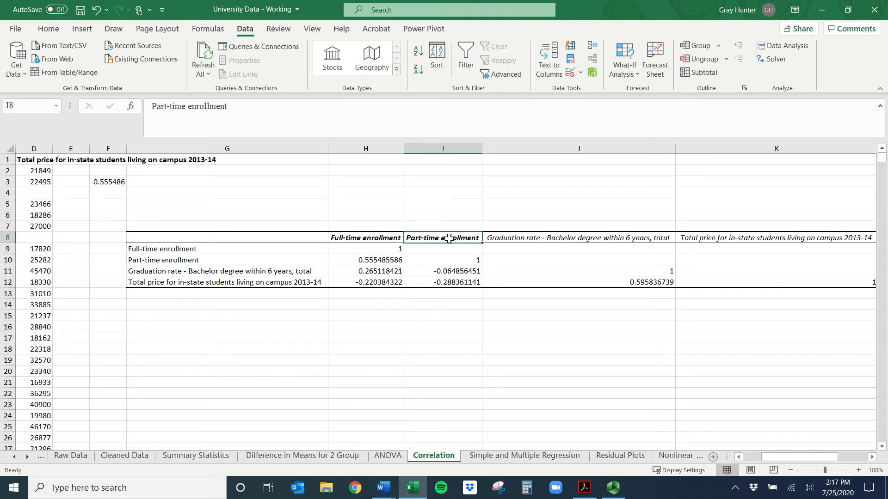
Compare the blank full-time/part-time cell I9 with its counterpart H10, and inspect the graduation rate and total price correlation in J12
{"action": "left_click", "coordinate": [248, 250]}
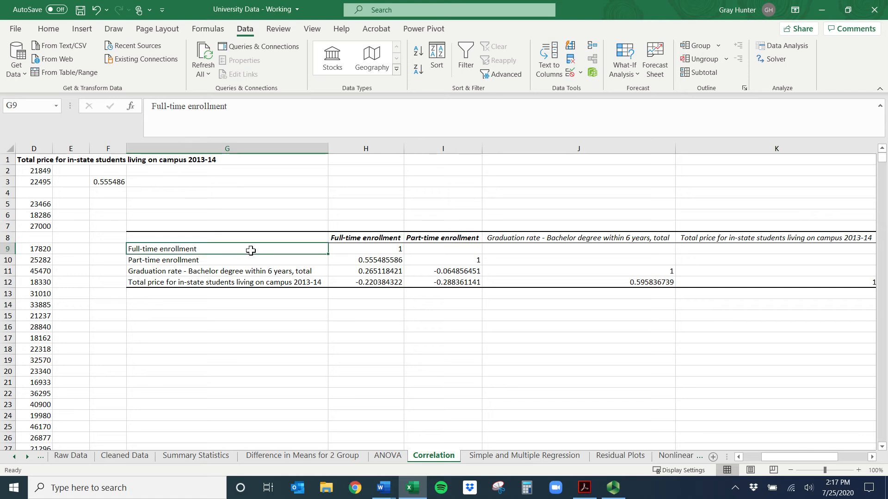
{"action": "left_click", "coordinate": [435, 238]}
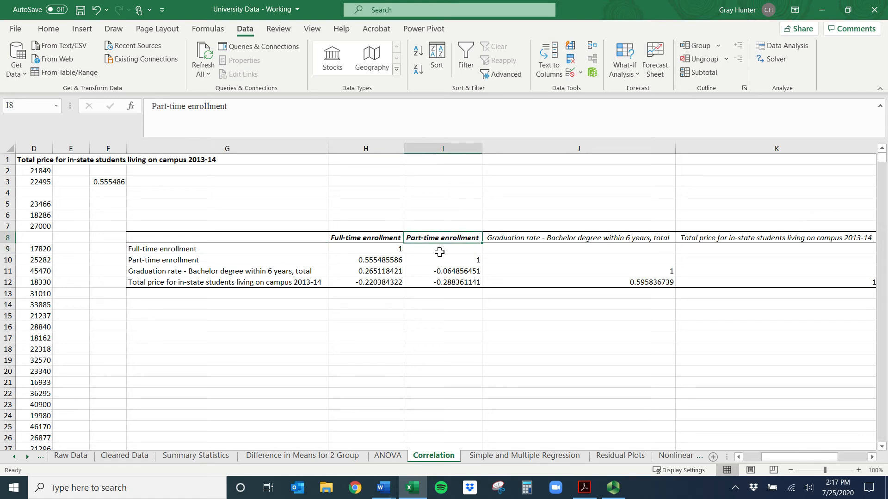
{"action": "left_click", "coordinate": [415, 250]}
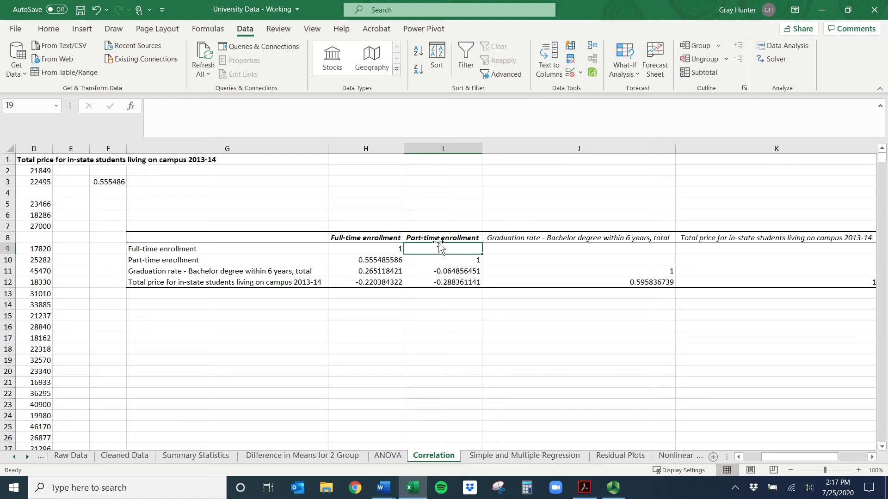
{"action": "left_click", "coordinate": [375, 235]}
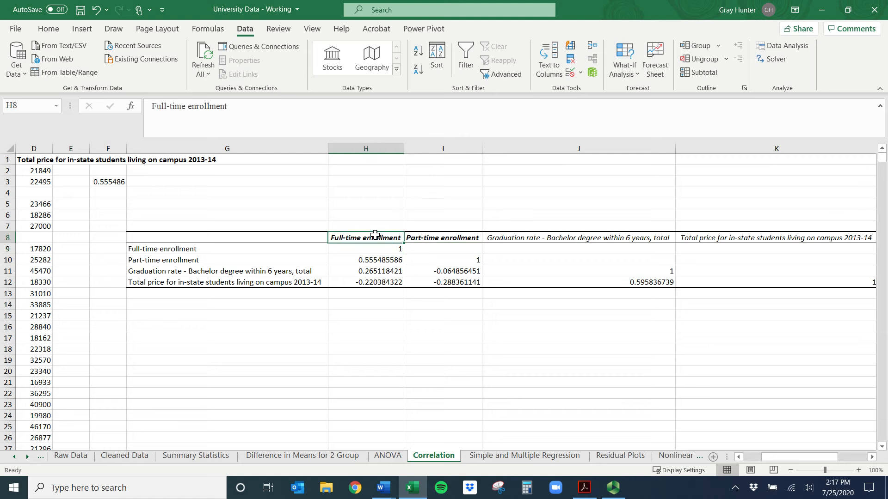
{"action": "left_click", "coordinate": [273, 261]}
{"action": "left_click", "coordinate": [378, 260]}
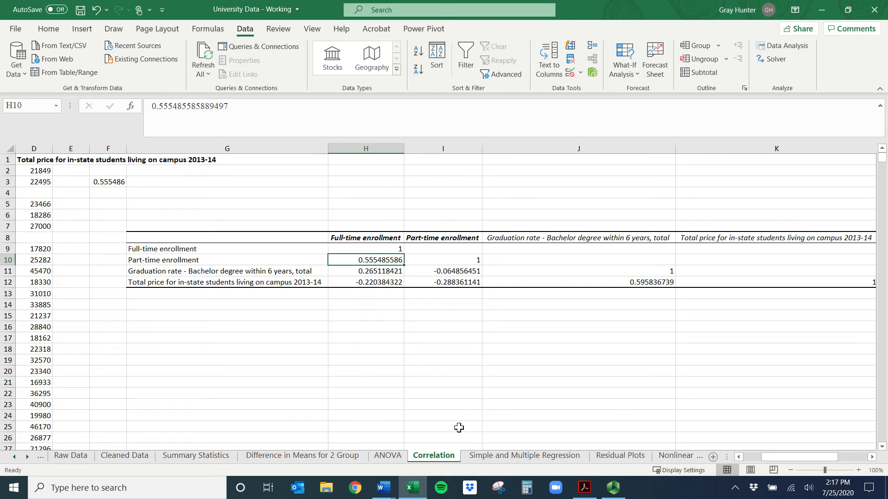
{"action": "mouse_move", "coordinate": [784, 458]}
{"action": "left_mouse_down"}
{"action": "mouse_move", "coordinate": [802, 462]}
{"action": "mouse_move", "coordinate": [792, 460]}
{"action": "left_mouse_up"}
{"action": "left_click", "coordinate": [650, 284]}
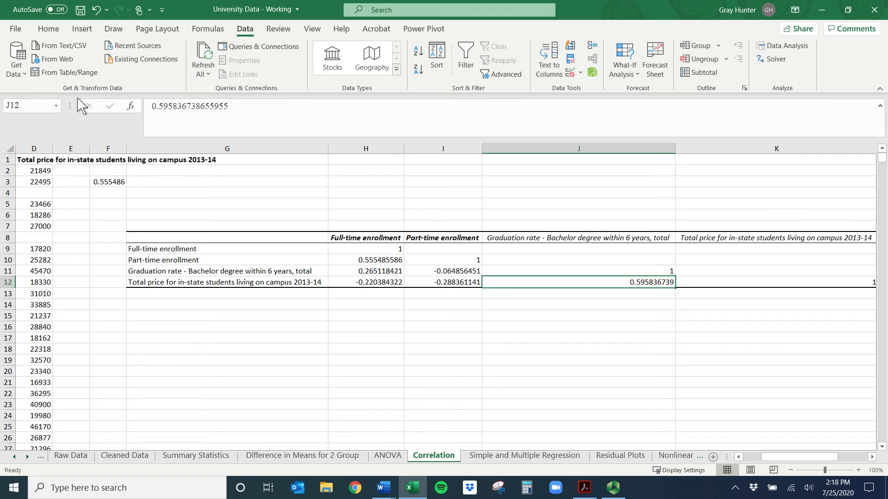
Insert a text box below the matrix, about rows 14 to 21, and paste the correlation coefficient test statistic formula from the Word document
{"action": "left_click", "coordinate": [83, 31]}
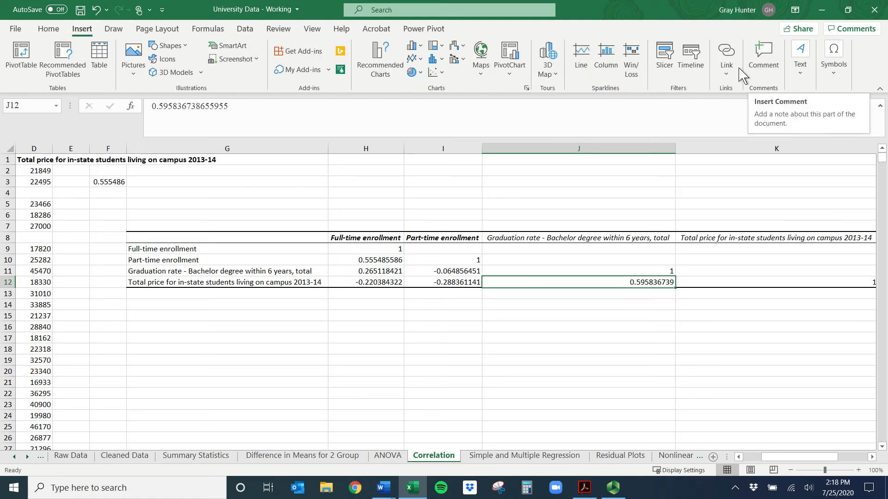
{"action": "left_click", "coordinate": [790, 72]}
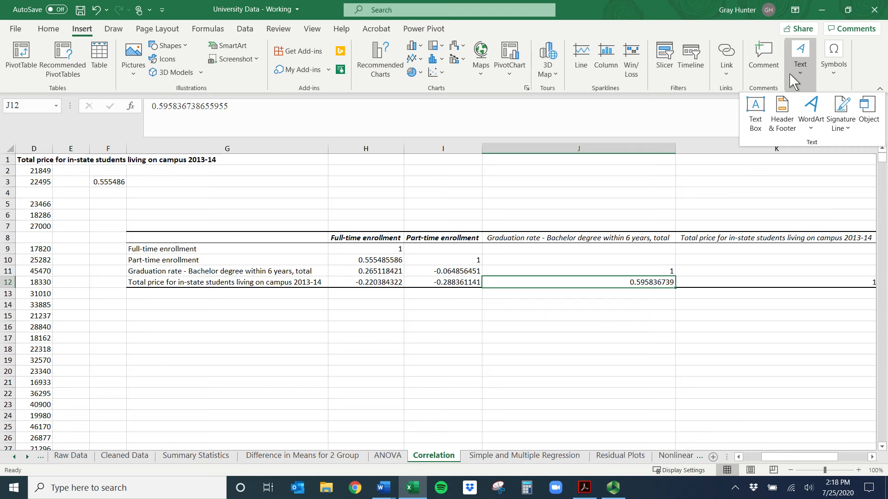
{"action": "left_click", "coordinate": [755, 111]}
{"action": "left_click_drag", "start_coordinate": [148, 299], "coordinate": [417, 384]}
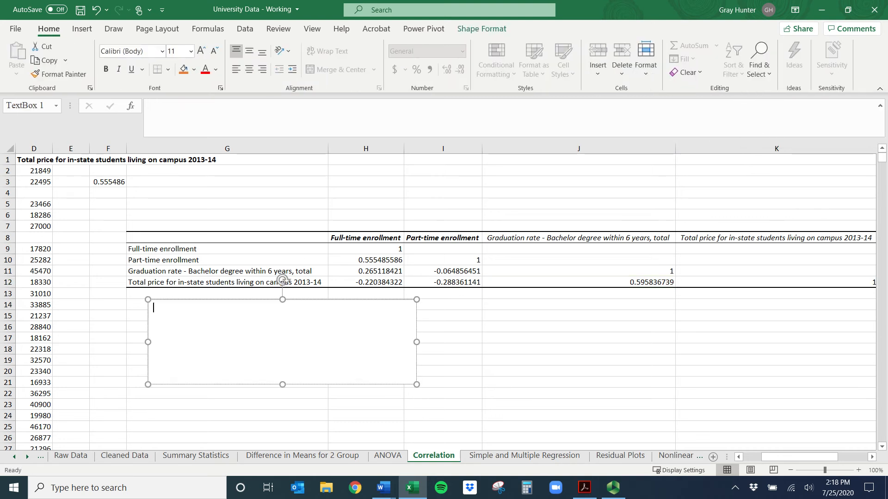
{"action": "left_click", "coordinate": [384, 488]}
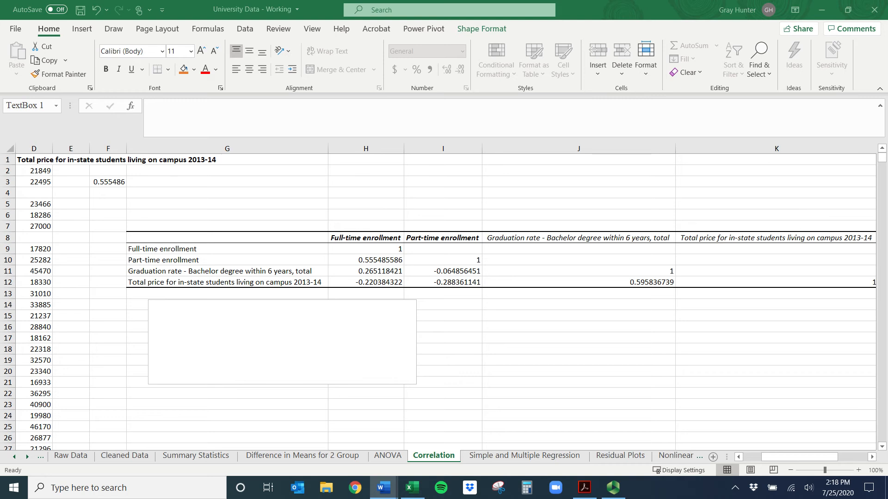
{"action": "left_click", "coordinate": [284, 334]}
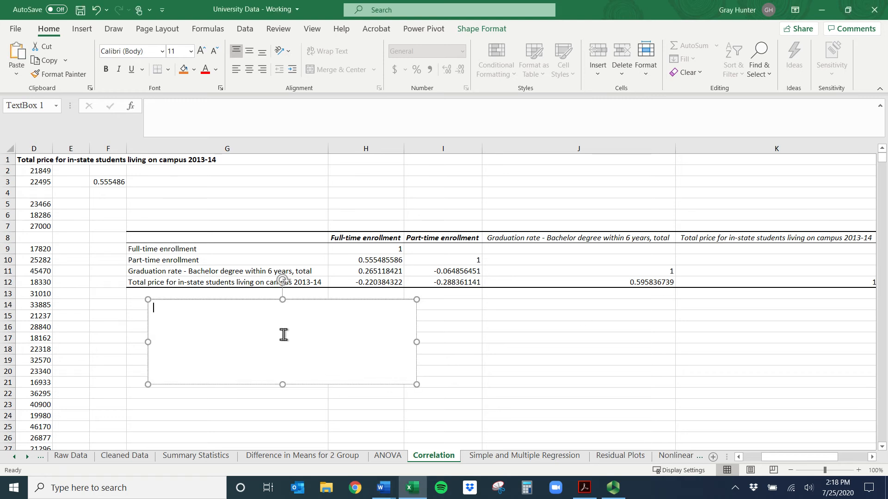
{"action": "type", "text": "Test Statistic for the Correlation Coefficient: t = r/√((1 − r²)/(n − 2)) r = the estimated sample correlation df = n - 2"}
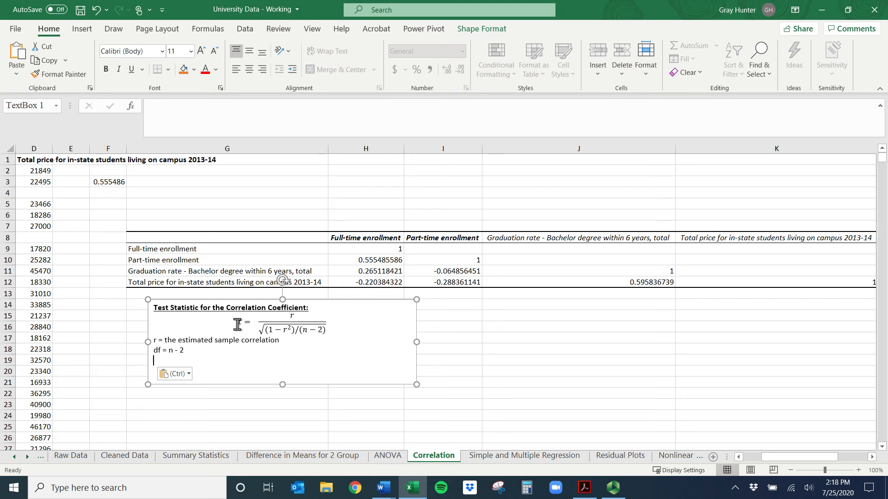
Fill cell H10, the full-time versus part-time enrollment correlation, with the standard green color
{"action": "left_click", "coordinate": [308, 329]}
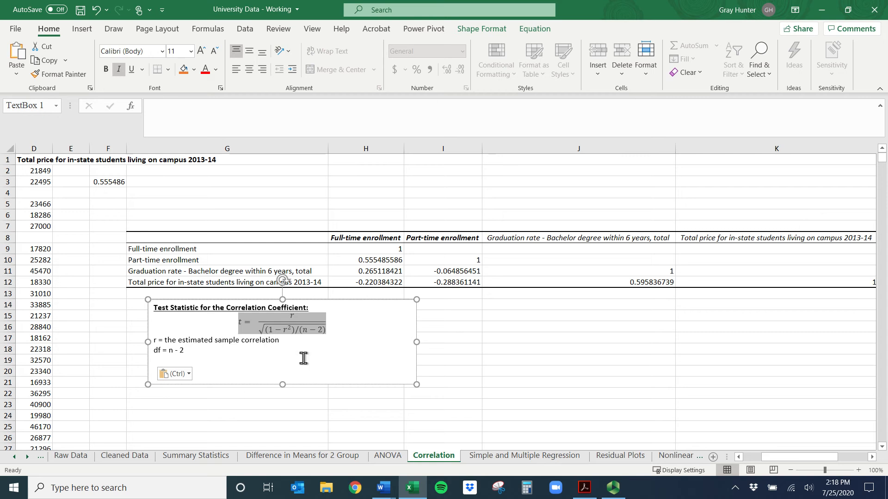
{"action": "left_click", "coordinate": [384, 238]}
{"action": "left_click", "coordinate": [365, 261]}
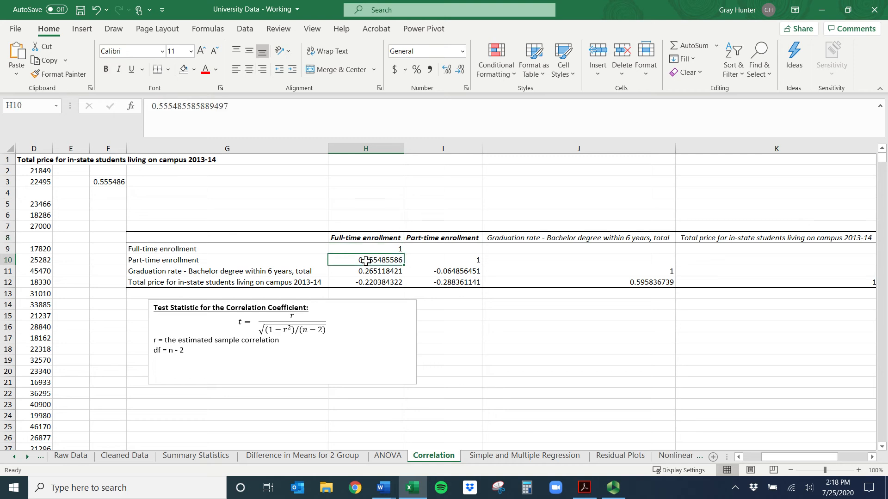
{"action": "left_click", "coordinate": [194, 69]}
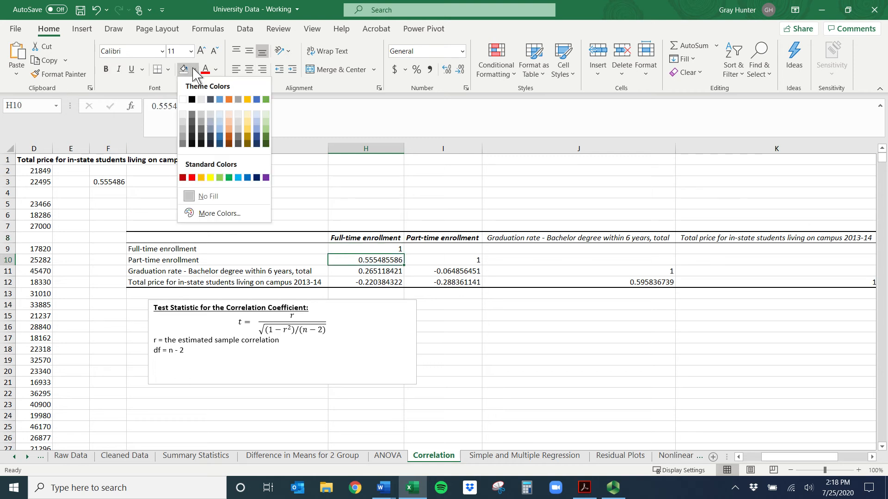
{"action": "left_click", "coordinate": [229, 178]}
Enter the label "Full time vs Part time" in G23 below the formula text box
{"action": "left_click", "coordinate": [212, 404]}
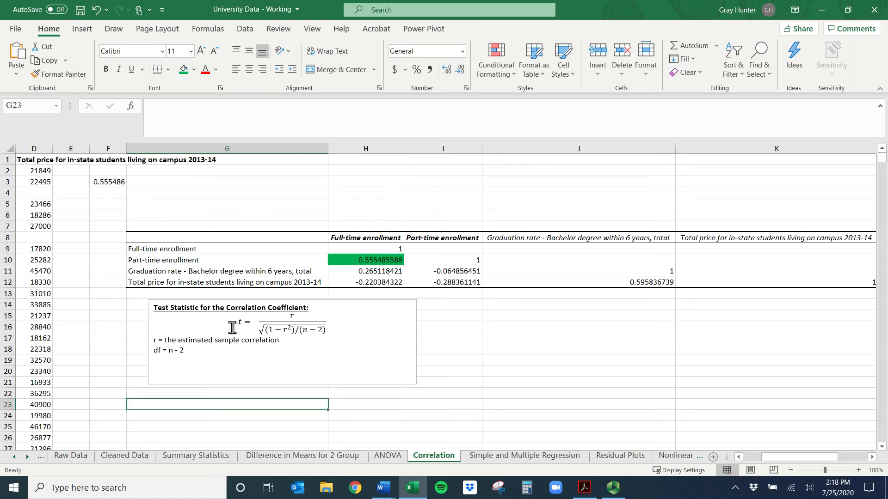
{"action": "type", "text": "Fu"}
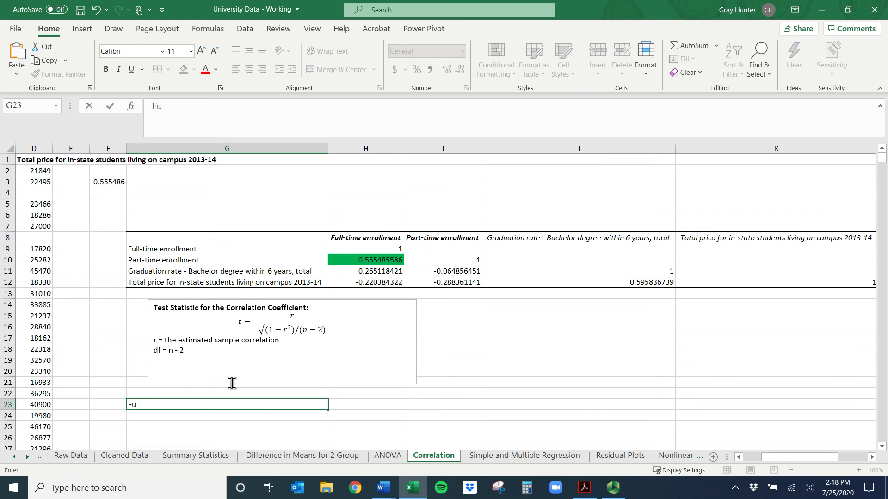
{"action": "type", "text": "ll time vs Part time"}
{"action": "key", "text": "ctrl+Return"}
{"action": "key", "text": "Return"}
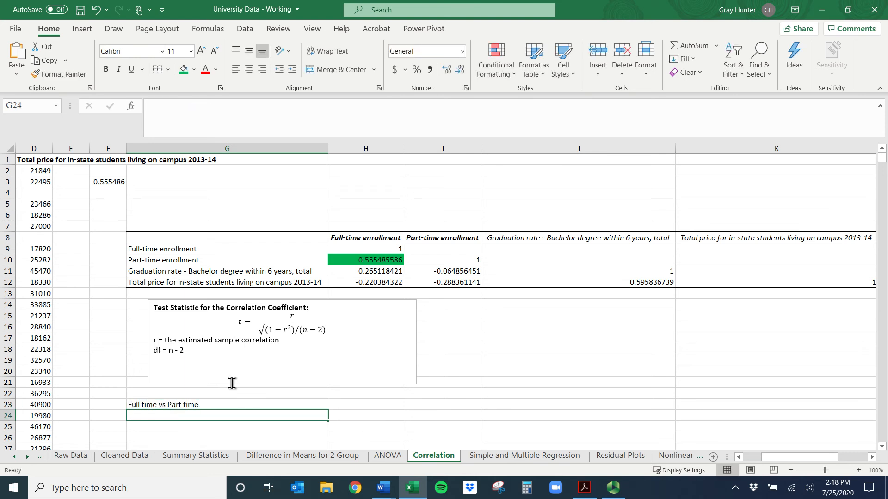
Begin the t statistic formula in G24 as =H10/SQRT((1-H10^2)/, using the full-time versus part-time correlation in H10
{"action": "type", "text": "="}
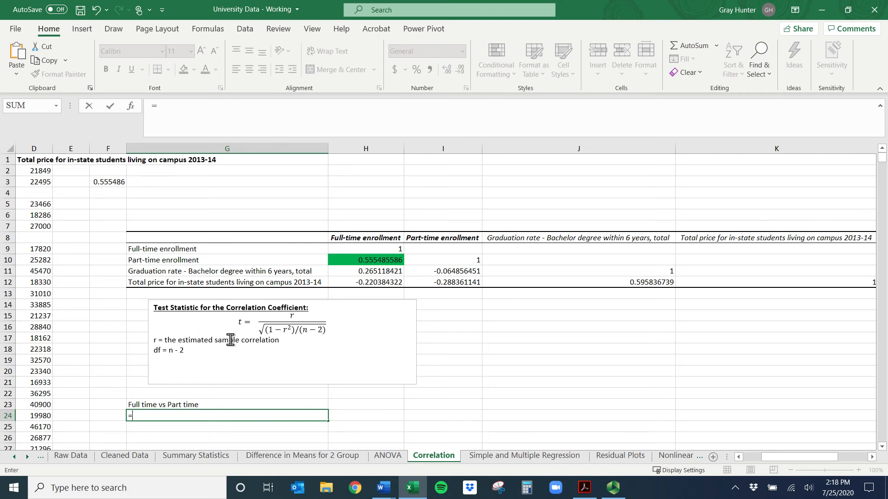
{"action": "left_click", "coordinate": [368, 260]}
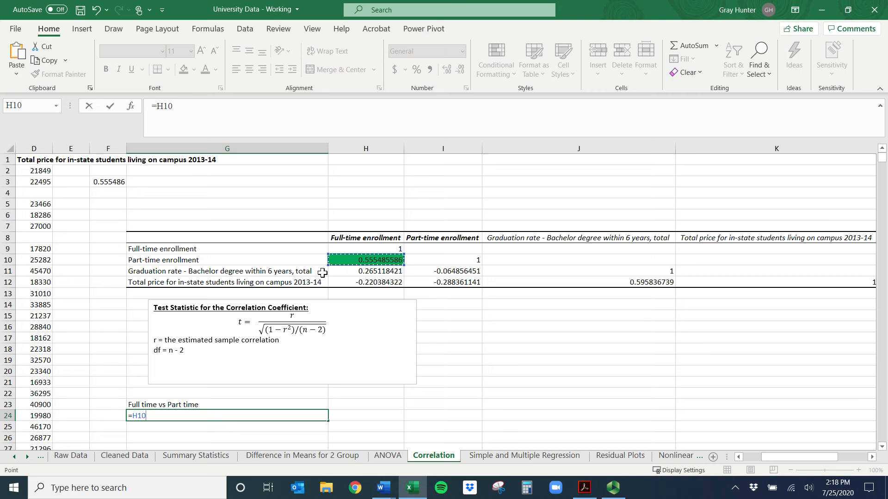
{"action": "type", "text": "/sqrt"}
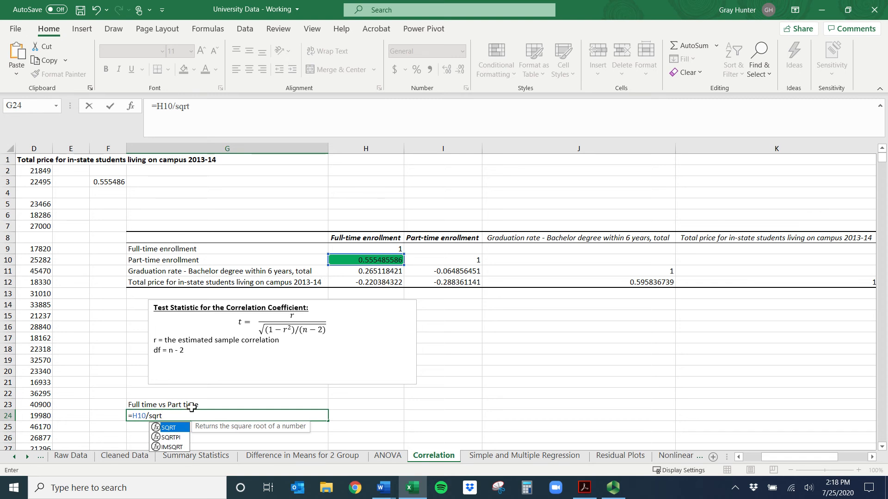
{"action": "double_click", "coordinate": [168, 428]}
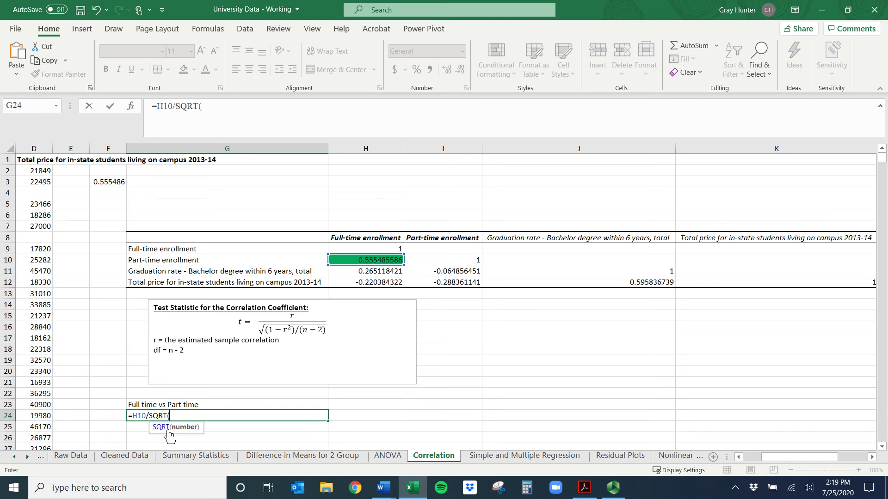
{"action": "type", "text": "(1-"}
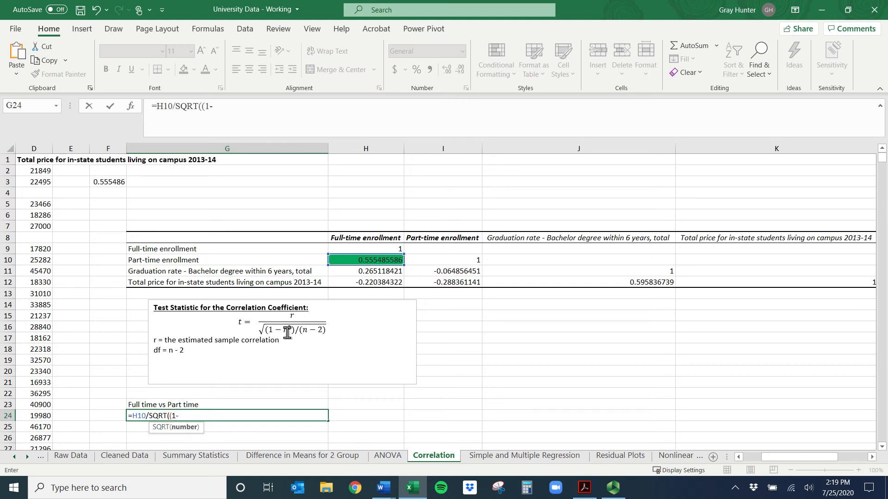
{"action": "left_click", "coordinate": [375, 261]}
{"action": "type", "text": "^2"}
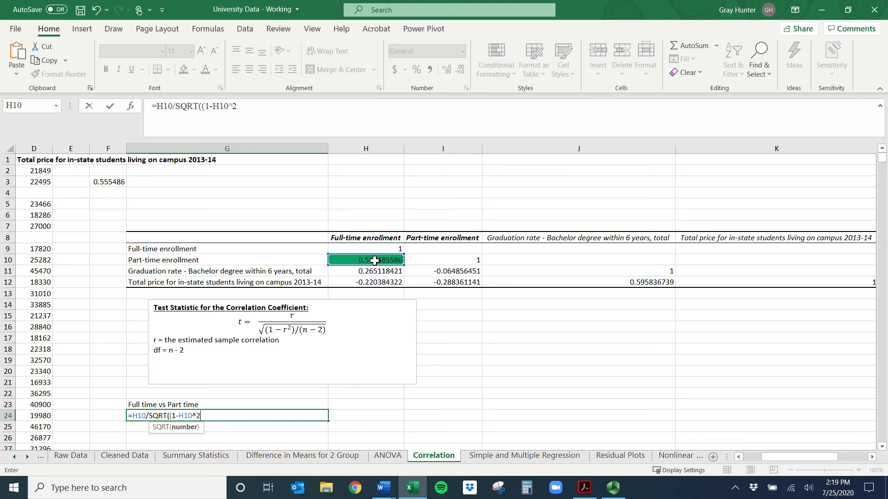
{"action": "type", "text": ")/("}
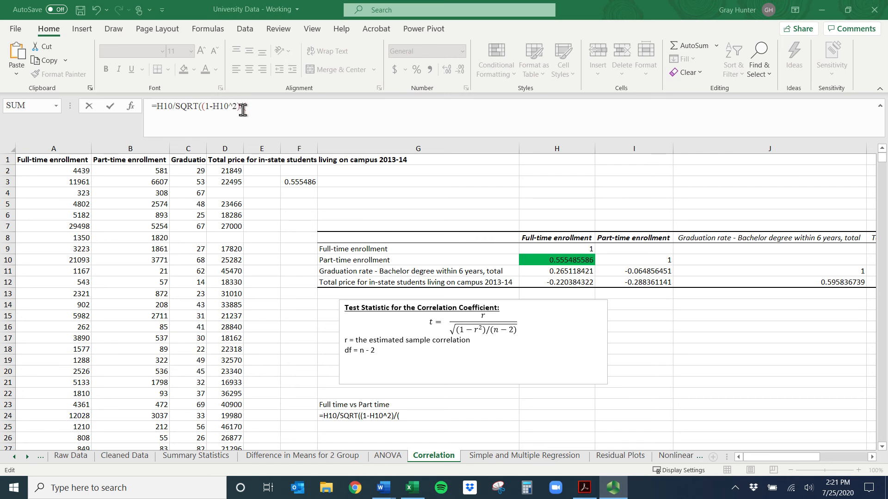
Complete the G24 formula with (COUNT(A:A)-2)) as the degrees of freedom, counting the full-time enrollment column, and check the result
{"action": "left_click", "coordinate": [257, 107]}
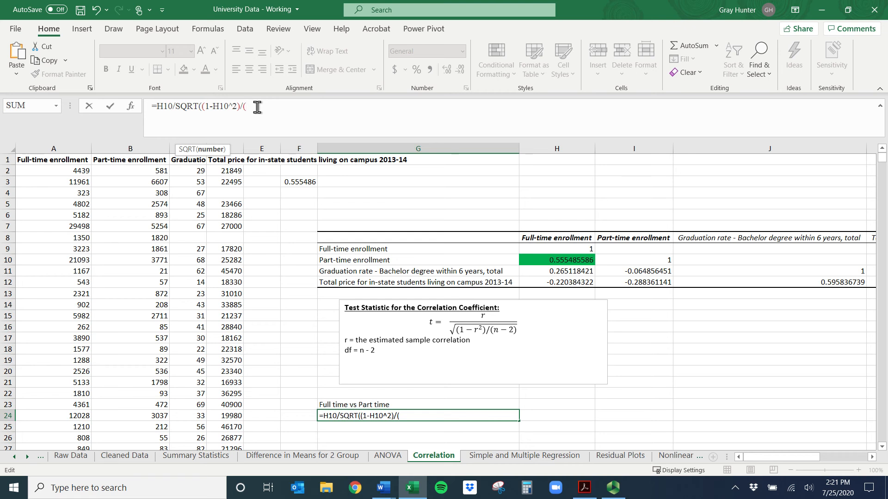
{"action": "type", "text": "count"}
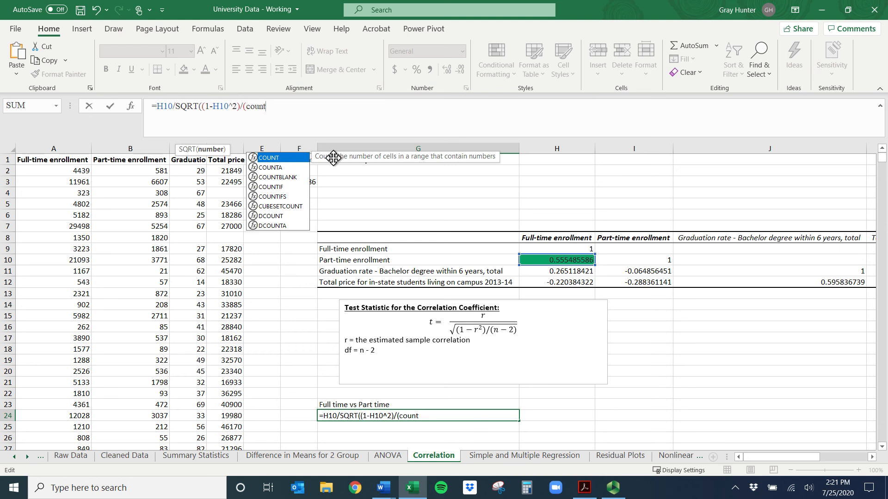
{"action": "double_click", "coordinate": [284, 154]}
{"action": "left_click", "coordinate": [52, 147]}
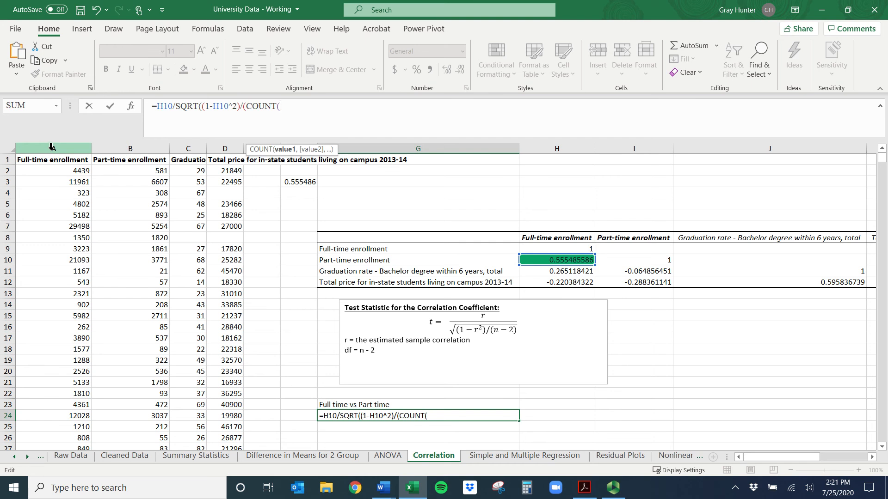
{"action": "left_click", "coordinate": [52, 147]}
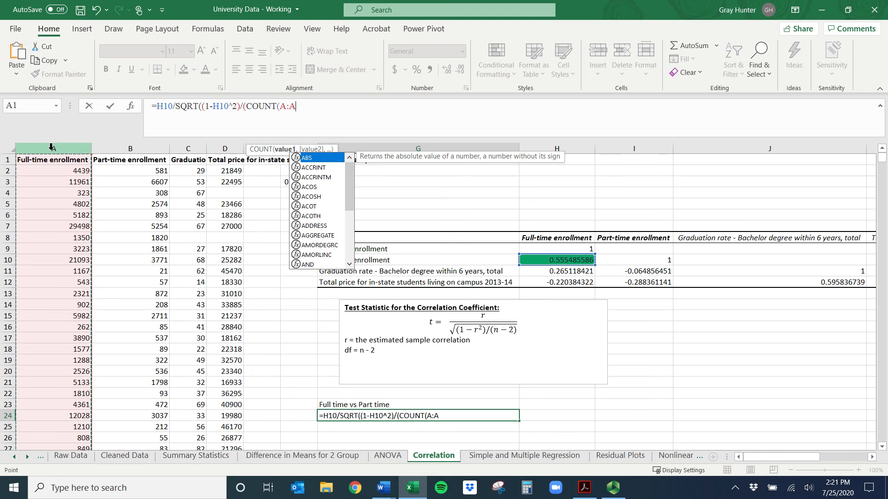
{"action": "type", "text": ")-"}
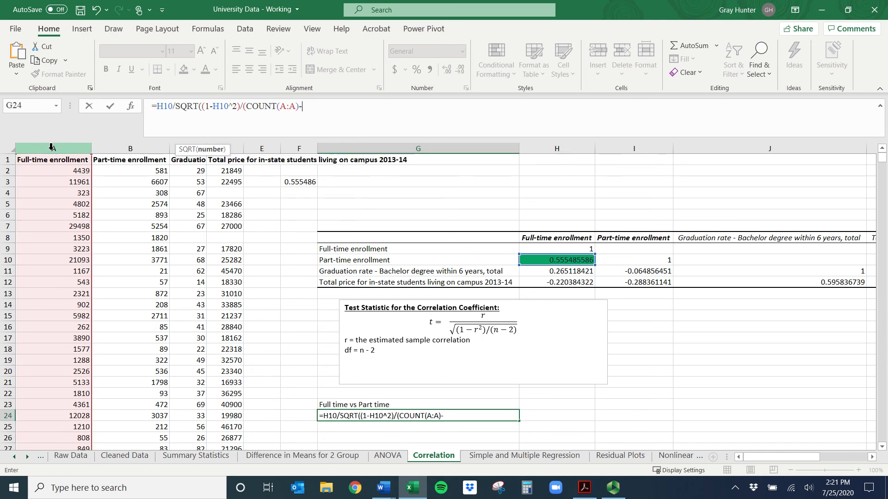
{"action": "type", "text": "2))"}
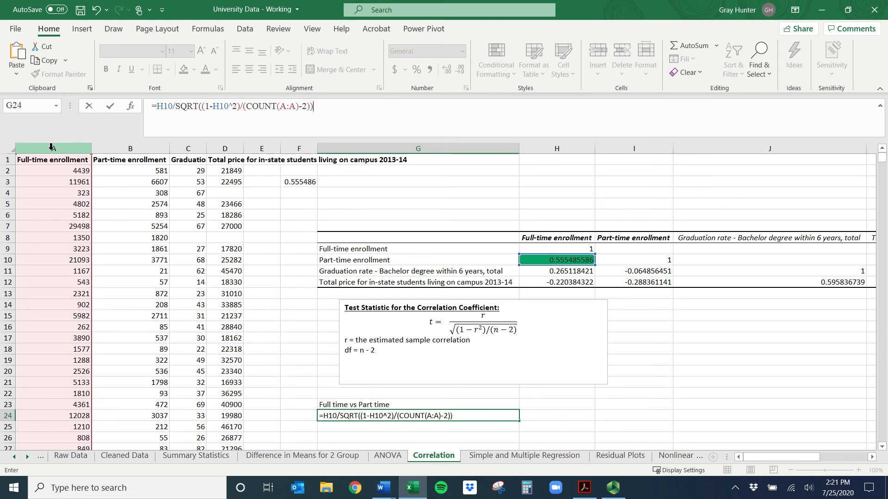
{"action": "key", "text": "Return"}
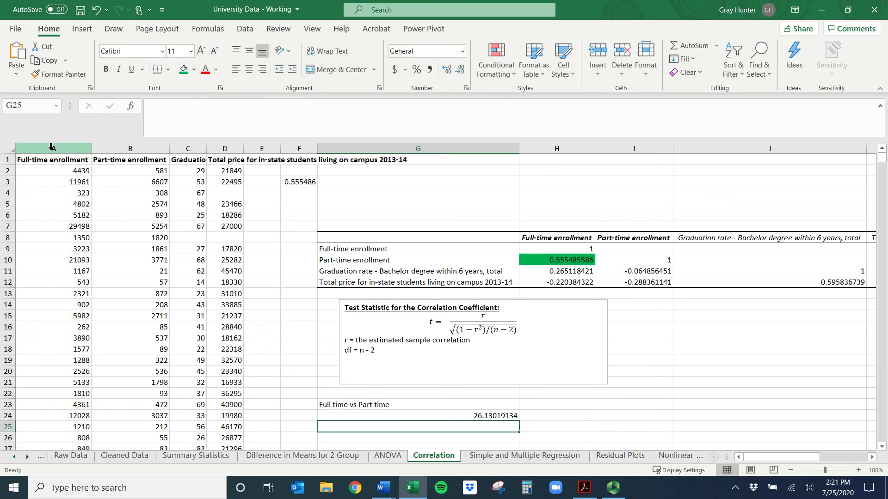
{"action": "left_click", "coordinate": [542, 439]}
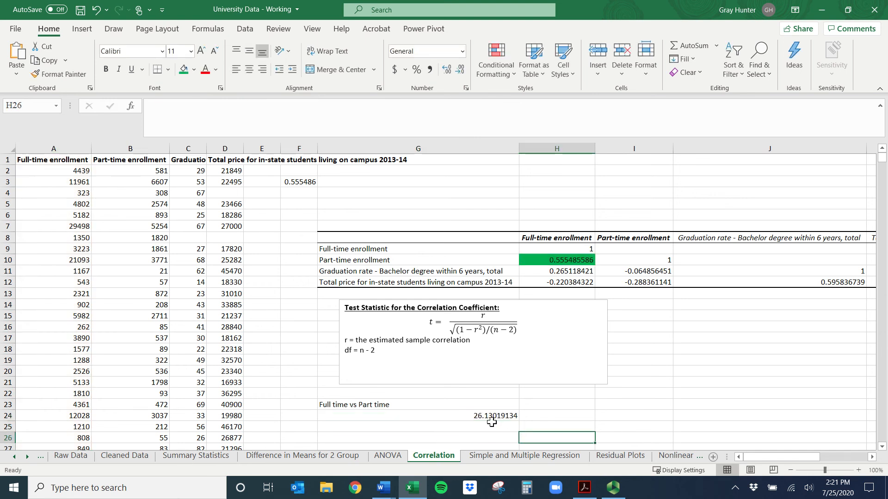
{"action": "left_click", "coordinate": [483, 420]}
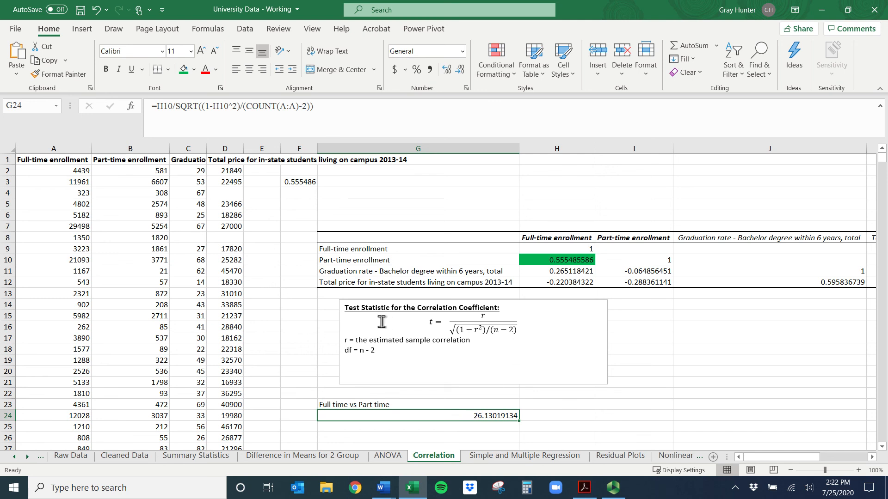
Fill cell H12, the full-time enrollment versus total price correlation, with the same green color as H10
{"action": "left_click", "coordinate": [462, 437]}
{"action": "scroll", "coordinate": [465, 429], "scroll_direction": "down", "scroll_amount": 3}
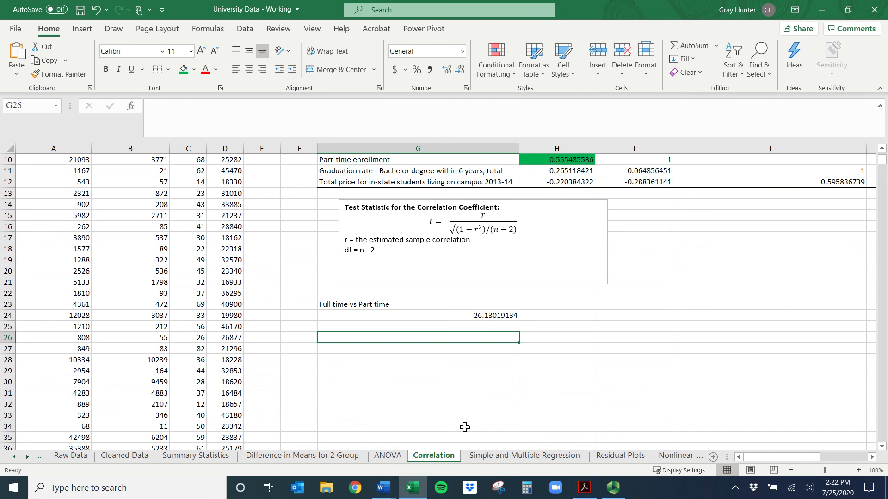
{"action": "scroll", "coordinate": [465, 428], "scroll_direction": "up", "scroll_amount": 3}
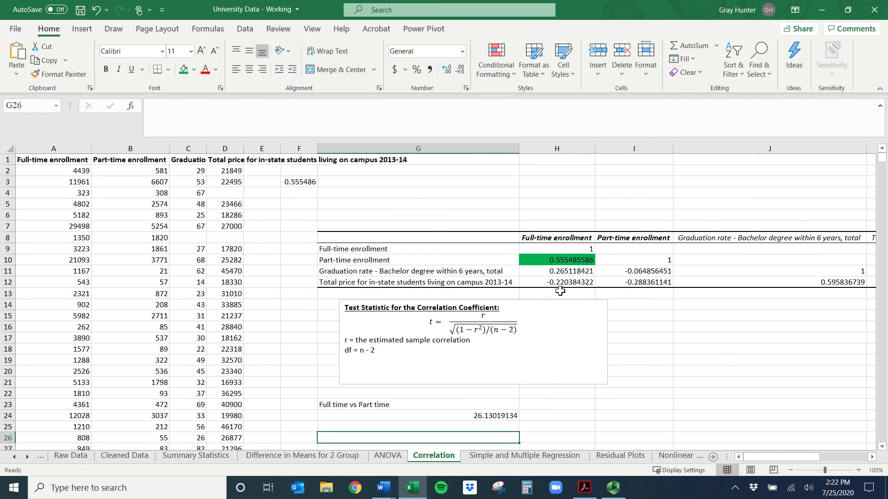
{"action": "left_click", "coordinate": [586, 284]}
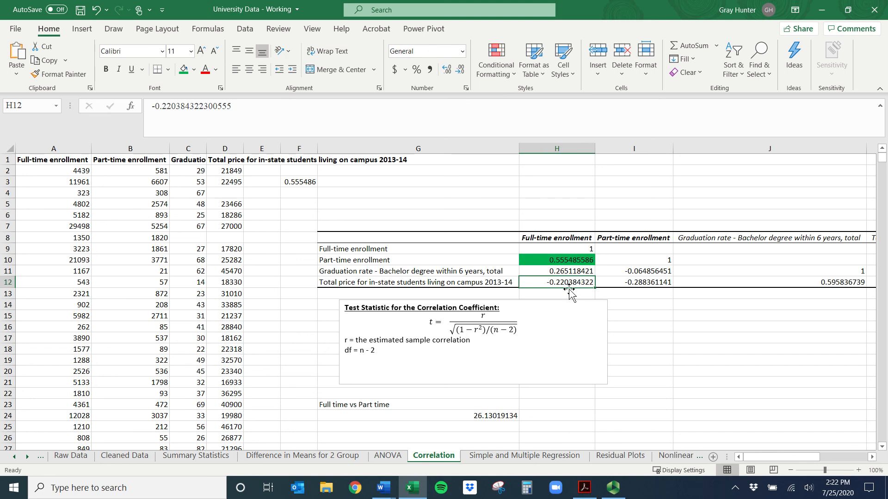
{"action": "left_click", "coordinate": [184, 70]}
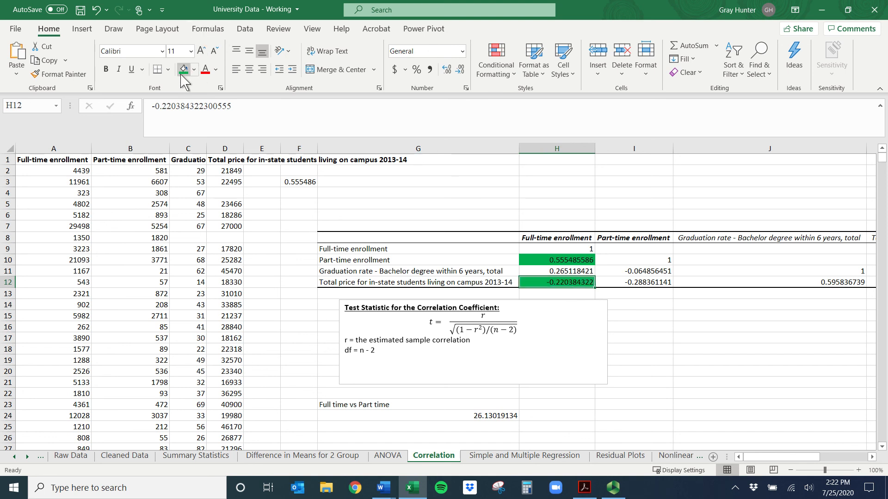
Enter the label "Full time vs Price" in G26 below the first t statistic
{"action": "left_click", "coordinate": [361, 438]}
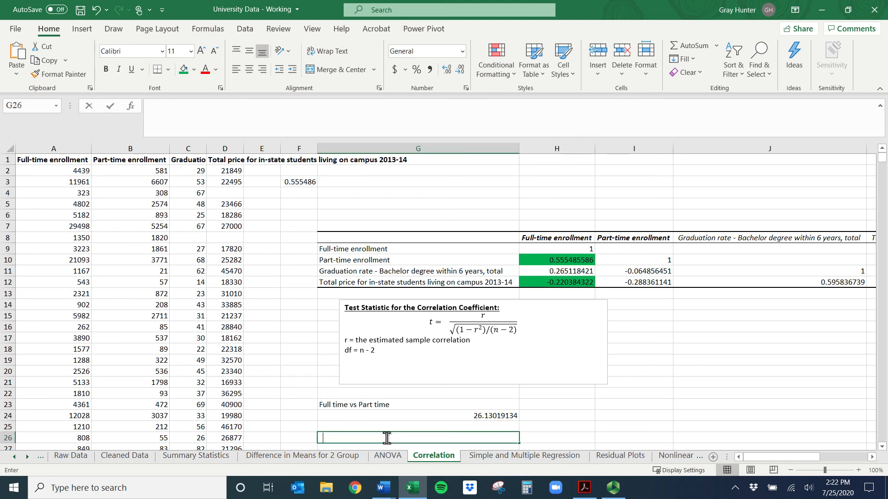
{"action": "type", "text": "Full time vs "}
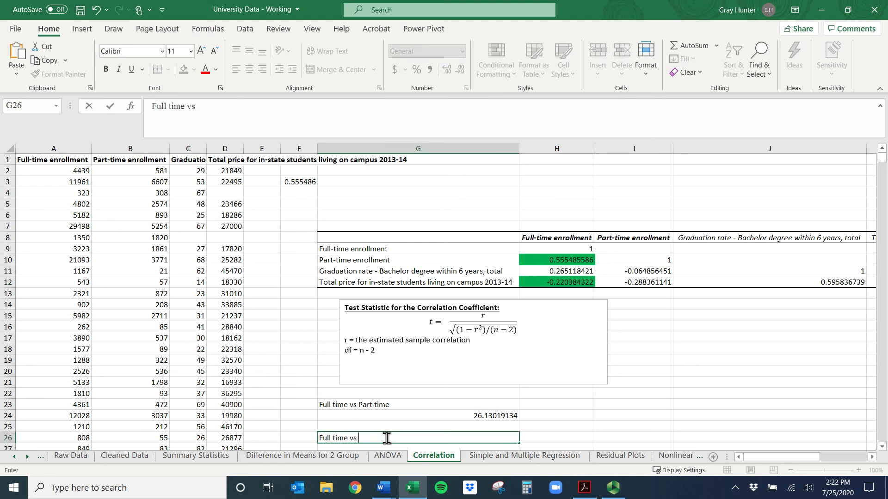
{"action": "type", "text": "Tui"}
{"action": "key", "text": "BackSpace"}
{"action": "key", "text": "BackSpace"}
{"action": "key", "text": "BackSpace"}
{"action": "type", "text": "Price"}
{"action": "key", "text": "Return"}
Begin the t statistic formula in G27 as =H12/SQRT((1-H12^2)/(, using the full-time versus total price correlation in H12
{"action": "type", "text": "="}
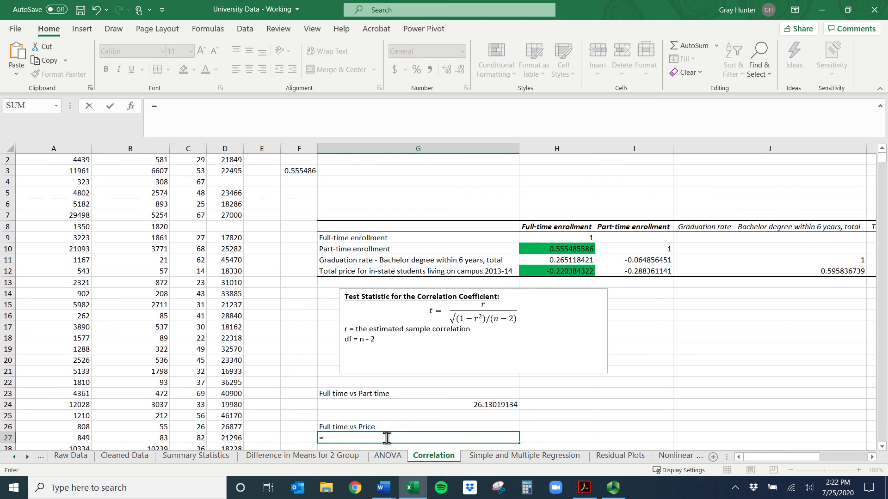
{"action": "left_click", "coordinate": [560, 271]}
{"action": "type", "text": "/"}
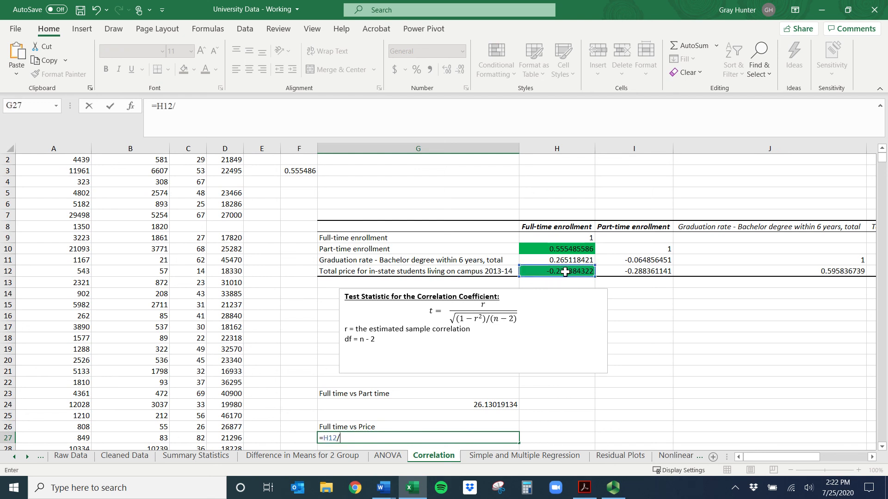
{"action": "type", "text": "sqrt"}
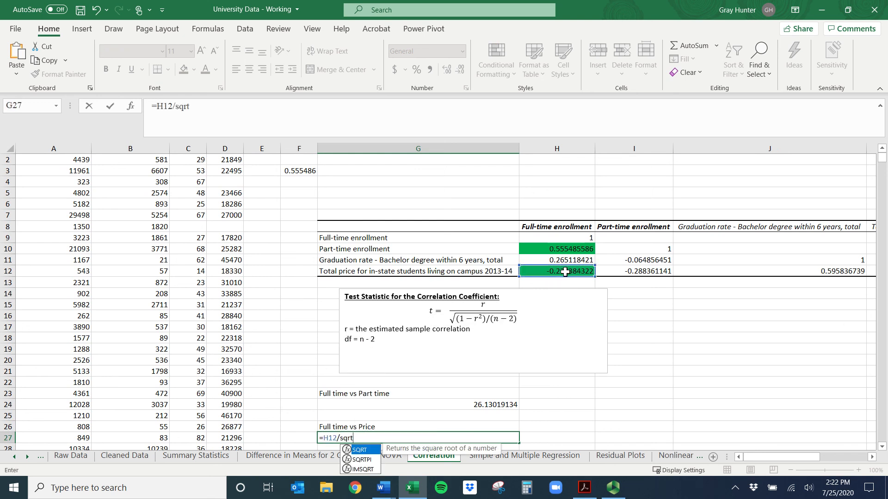
{"action": "double_click", "coordinate": [365, 450]}
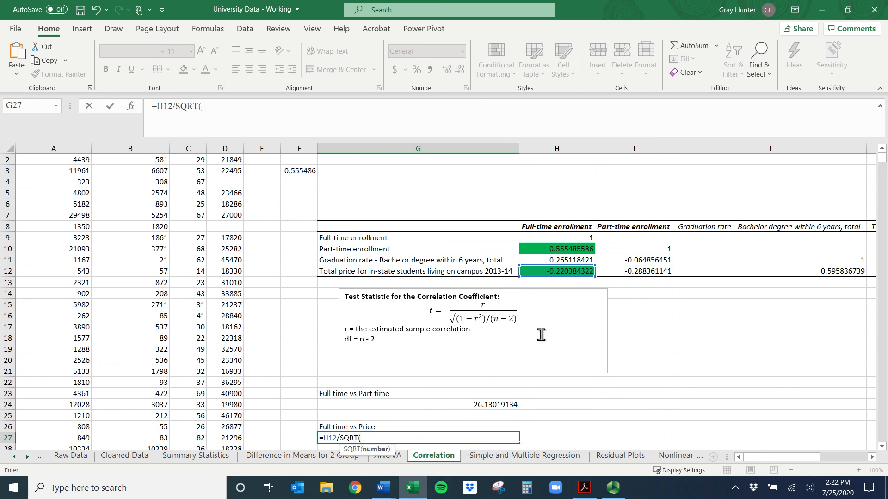
{"action": "type", "text": "(1-"}
{"action": "left_click", "coordinate": [572, 272]}
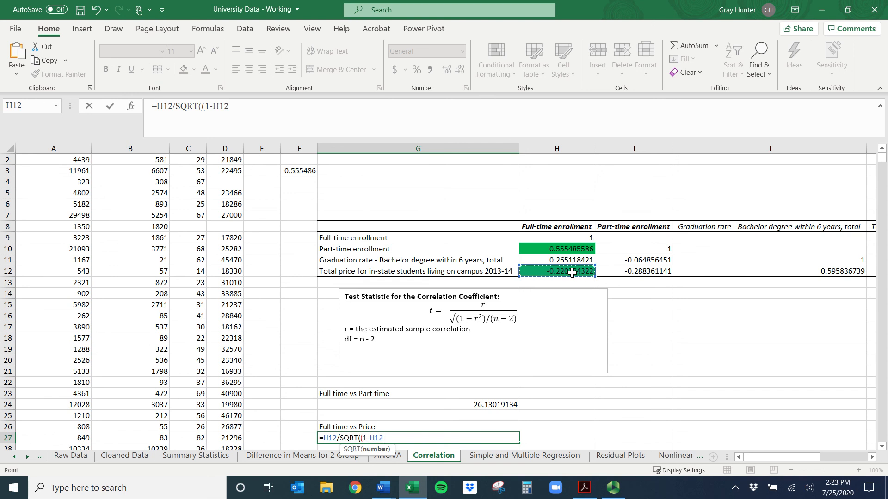
{"action": "type", "text": "^2)/(coun"}
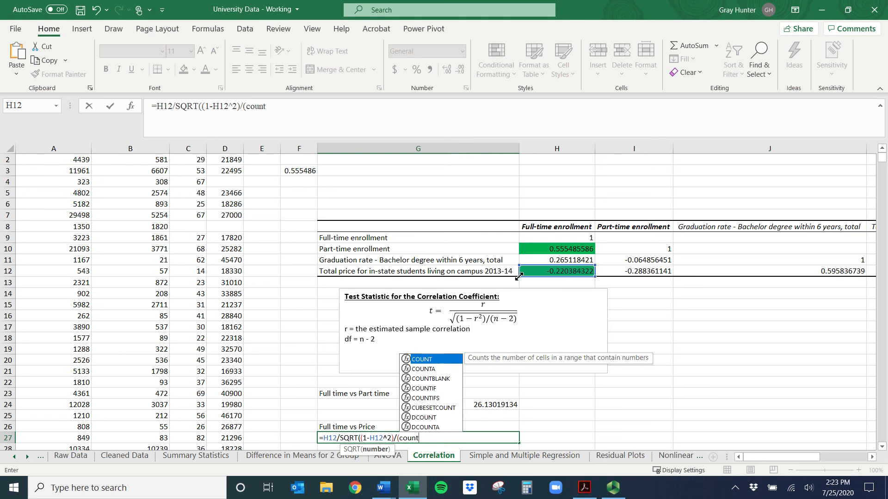
{"action": "type", "text": "t"}
Complete the G27 formula with COUNT(D:D)-2)) as the degrees of freedom, counting the total price column, and check the result
{"action": "double_click", "coordinate": [428, 359]}
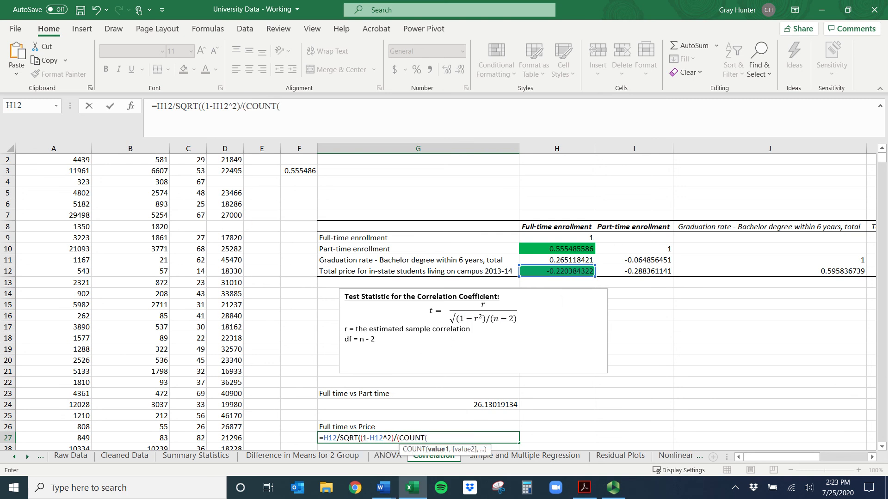
{"action": "left_click", "coordinate": [882, 149]}
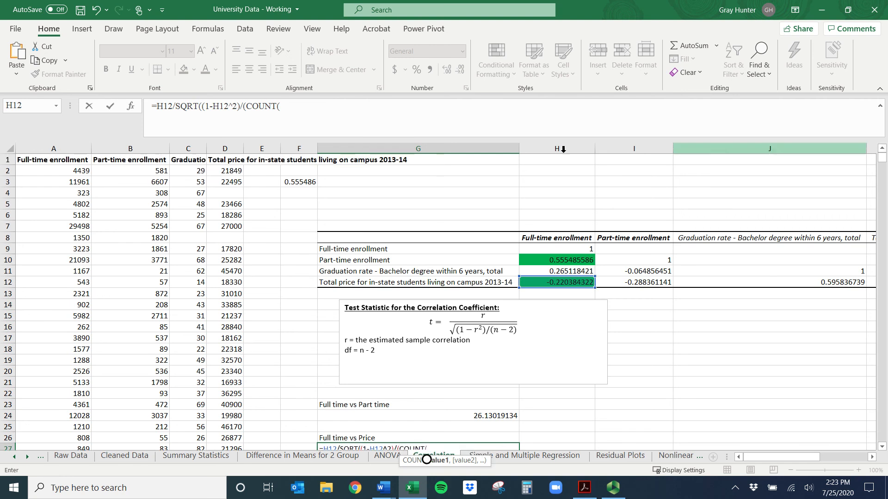
{"action": "left_click", "coordinate": [227, 141]}
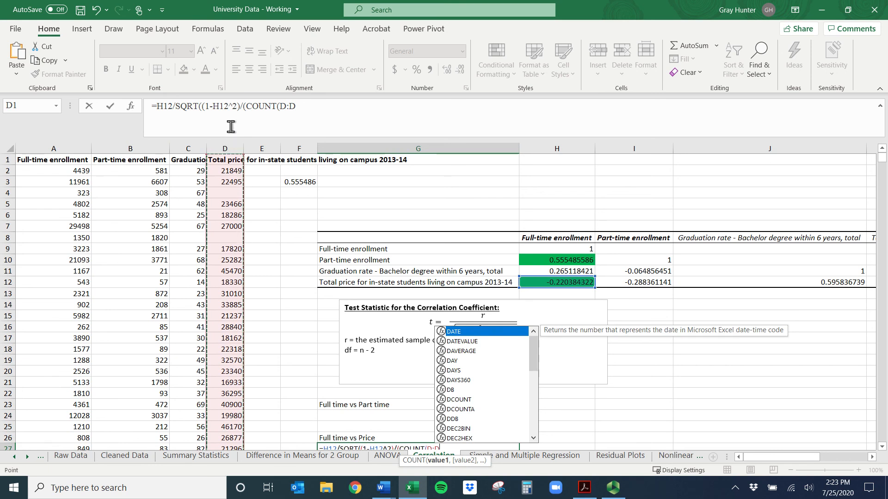
{"action": "left_click", "coordinate": [295, 106]}
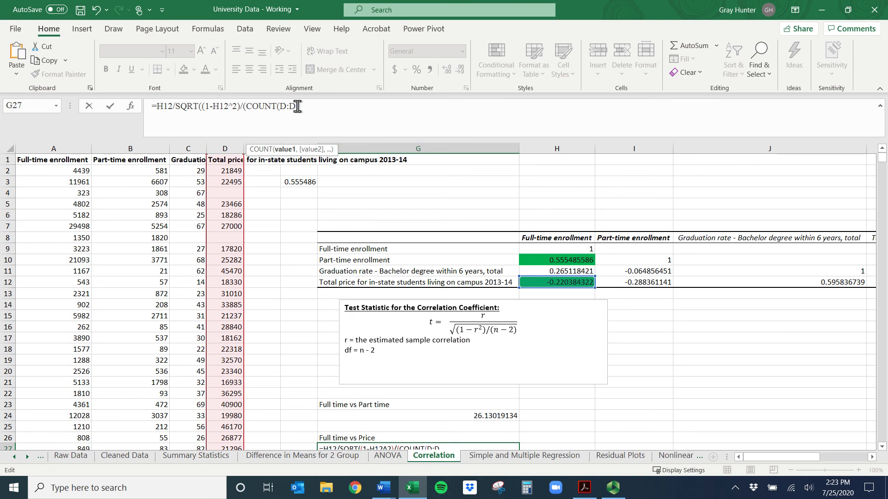
{"action": "type", "text": ")-2)"}
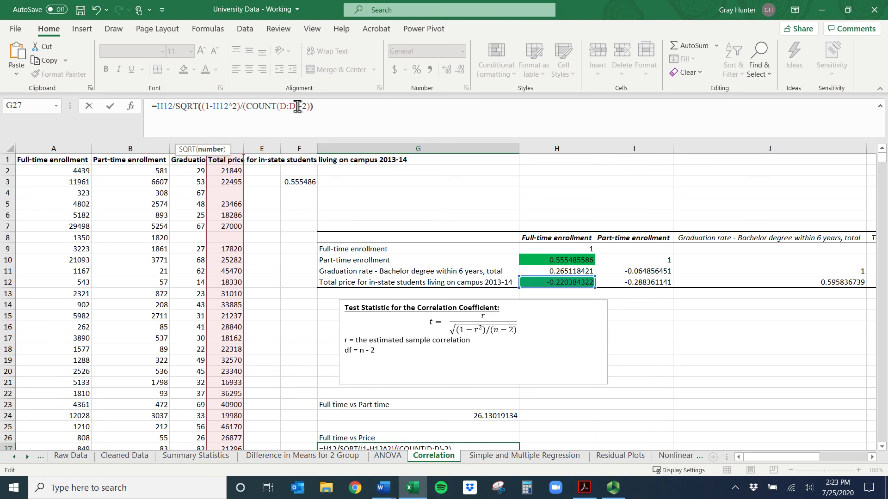
{"action": "type", "text": ")"}
{"action": "key", "text": "Return"}
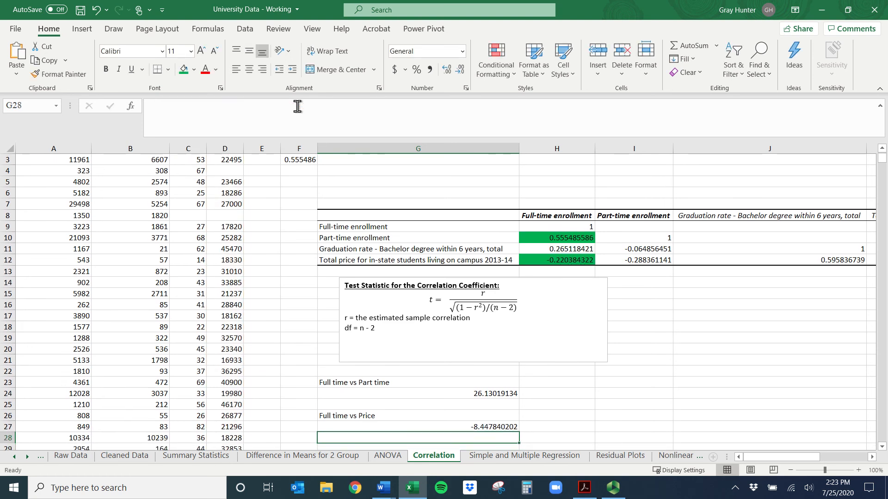
{"action": "left_click", "coordinate": [486, 427]}
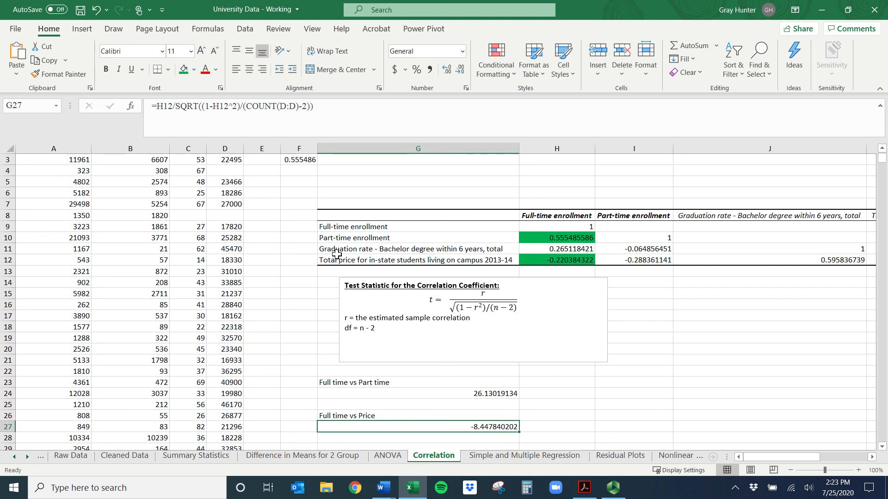